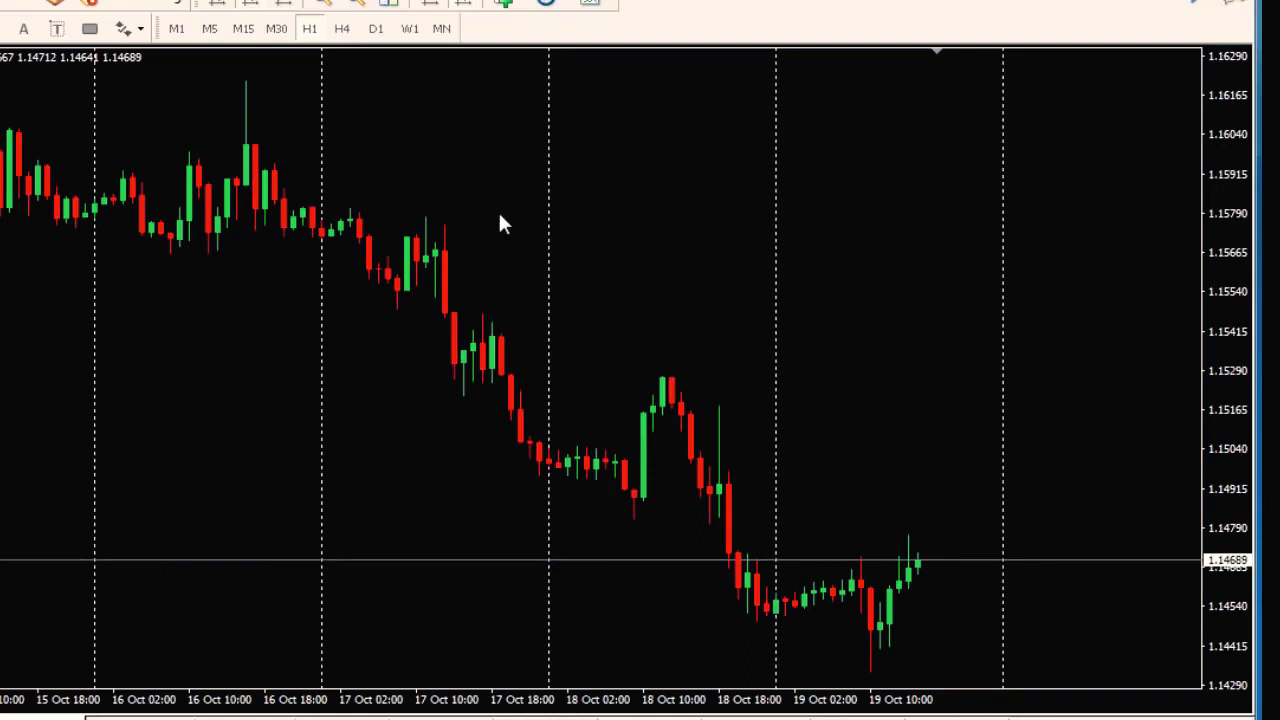
# Add a 21-period exponential moving average of the Close and a 49-period Commodity Channel Index to the EURUSD chart.
pyautogui.click(506, 10)
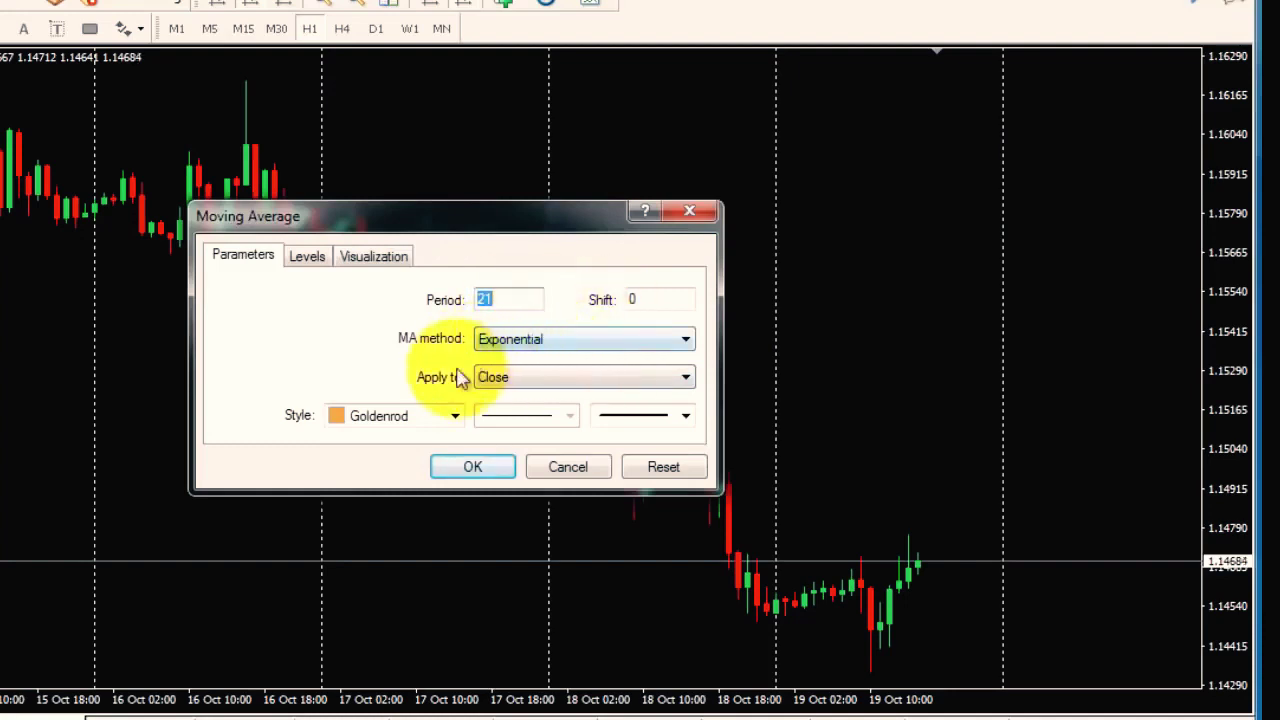
pyautogui.click(472, 467)
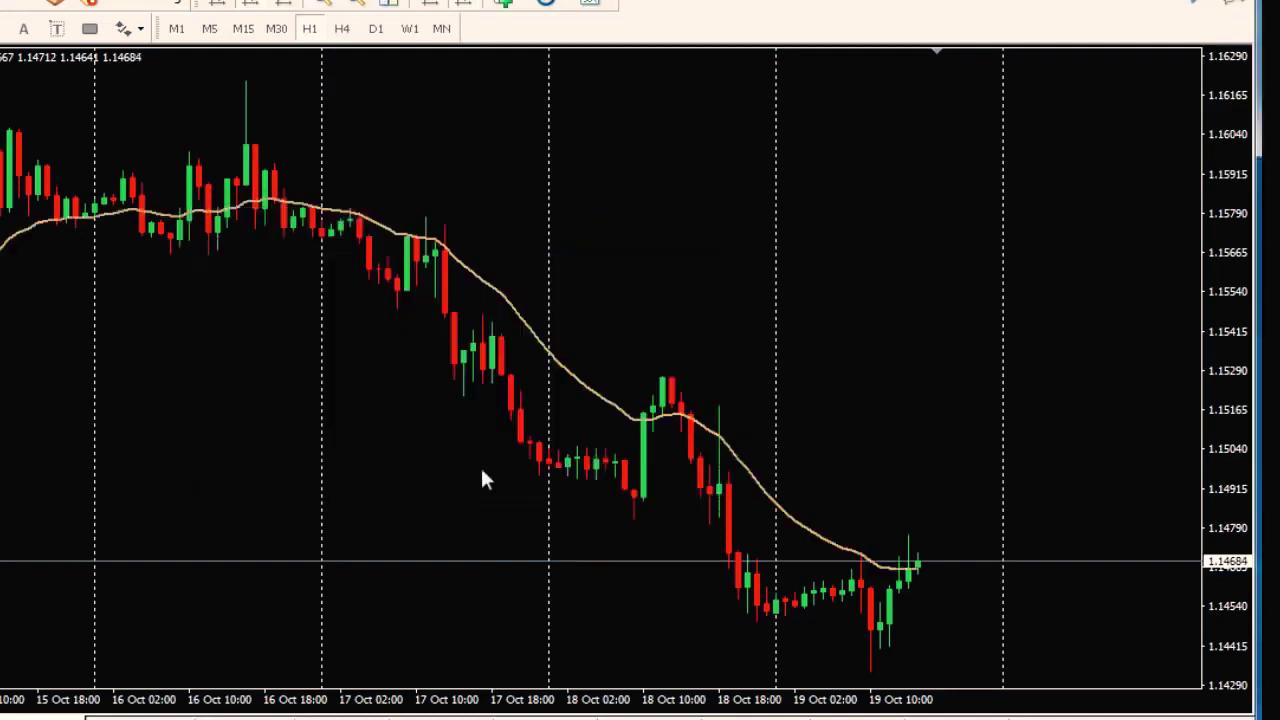
pyautogui.click(504, 6)
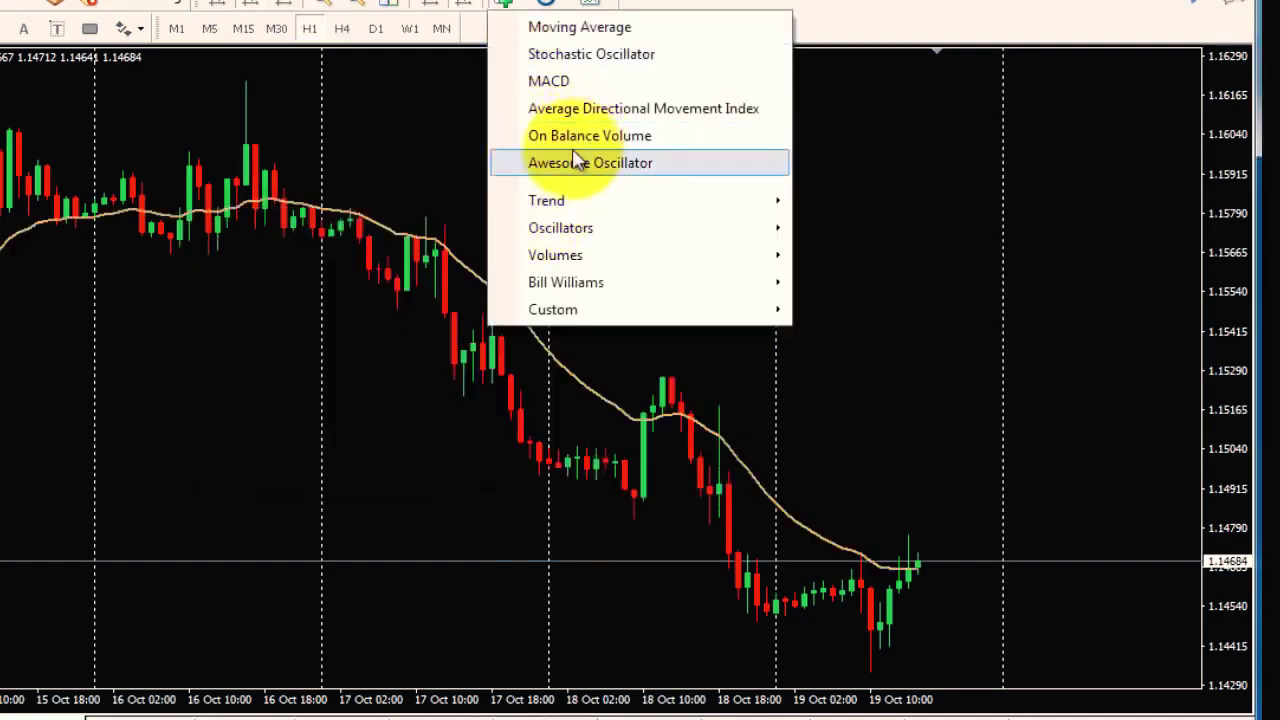
pyautogui.moveTo(556, 230)
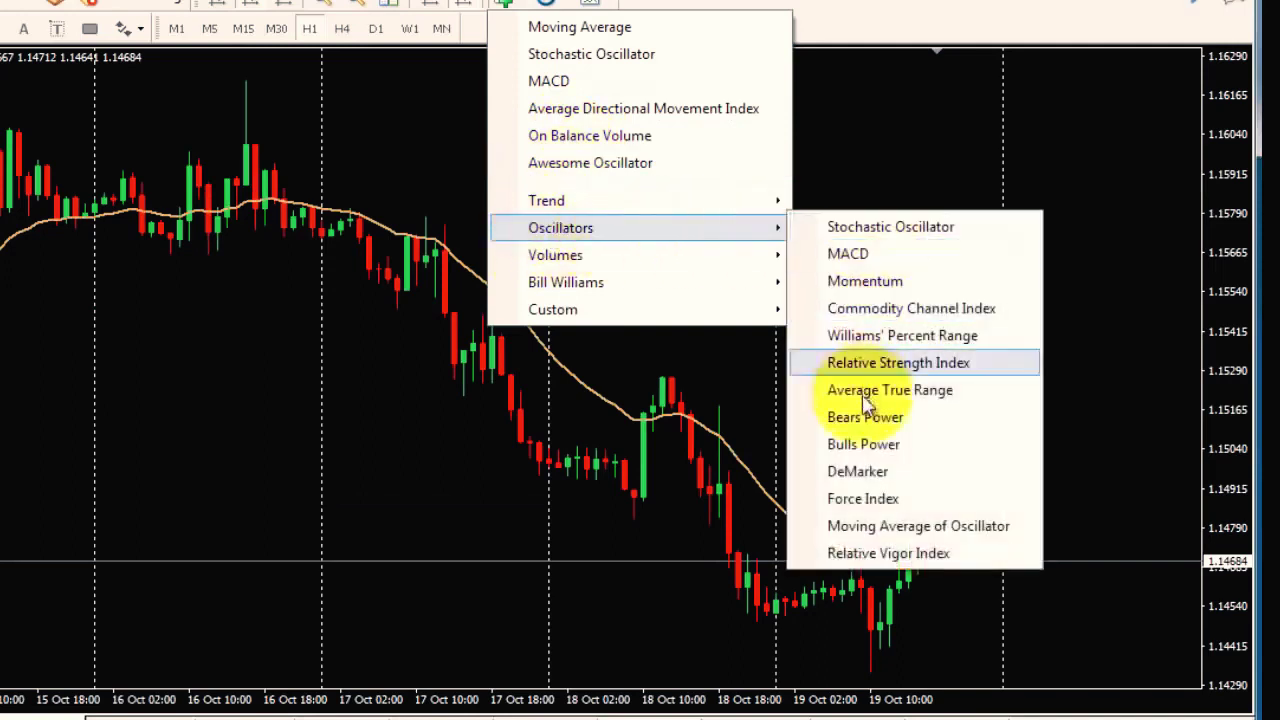
pyautogui.click(894, 308)
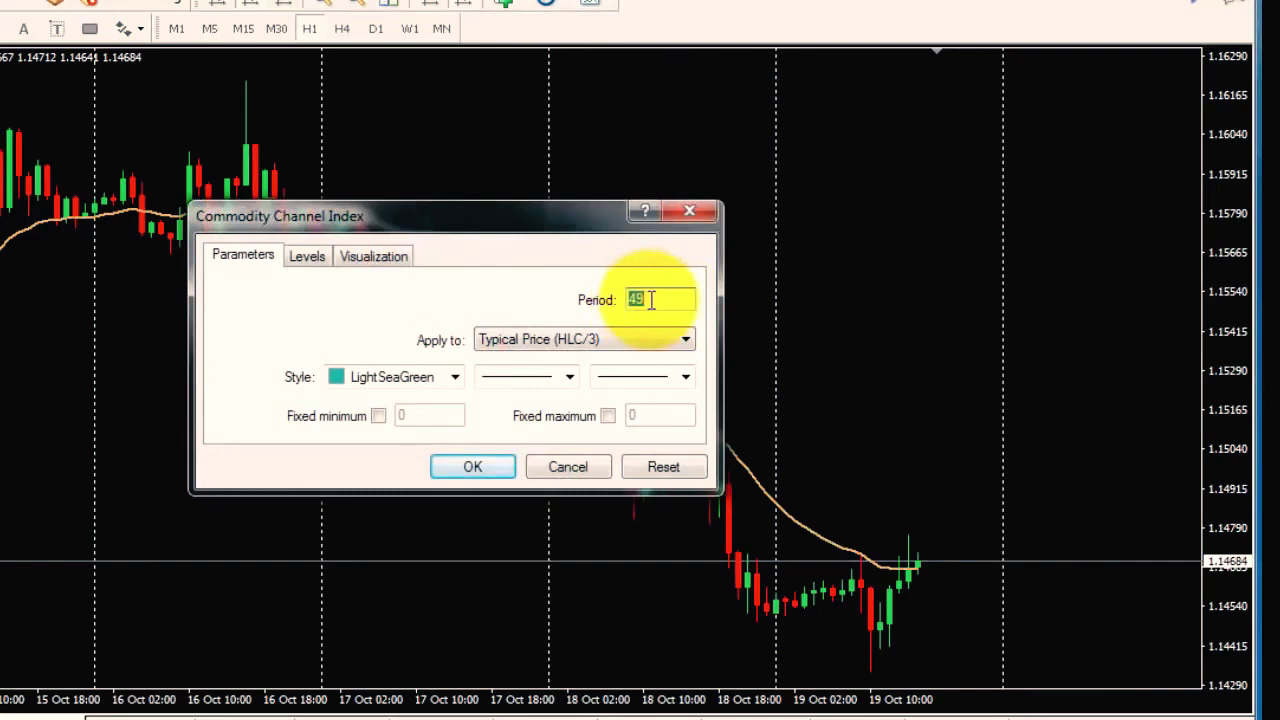
pyautogui.click(472, 467)
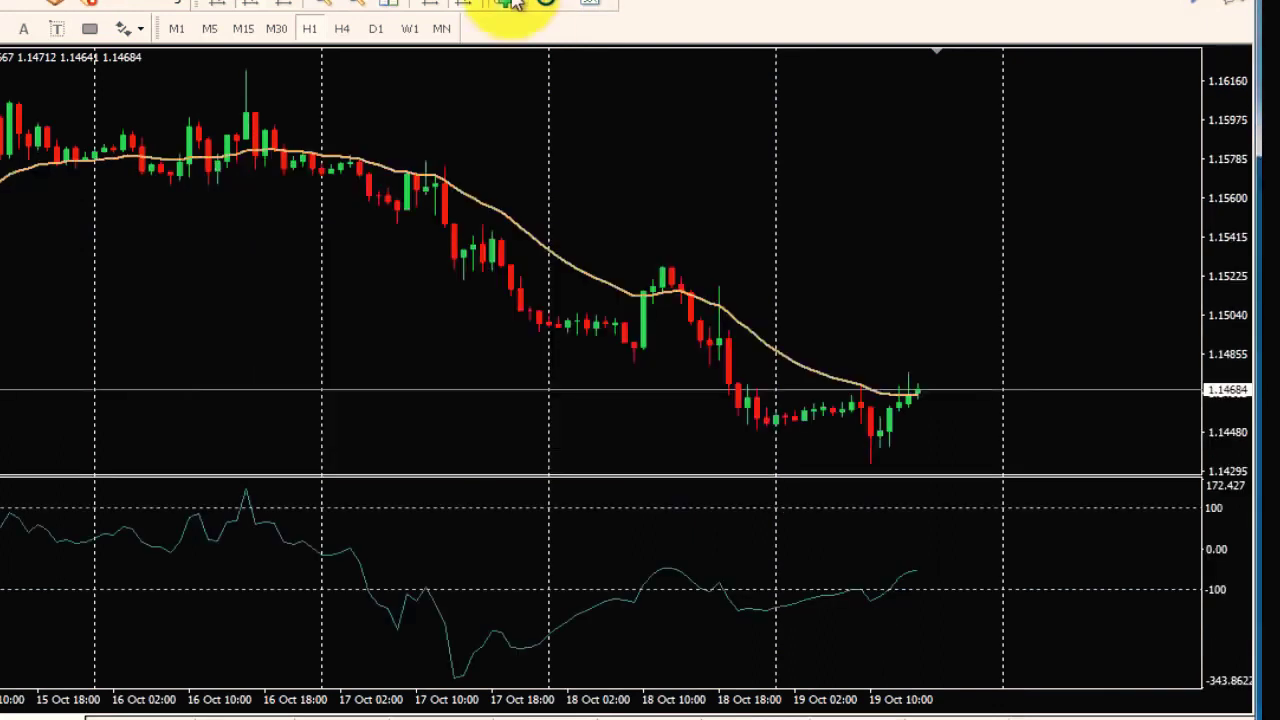
# Add the On Balance Volume indicator in its own window beneath the Commodity Channel Index.
pyautogui.click(508, 4)
pyautogui.moveTo(549, 229)
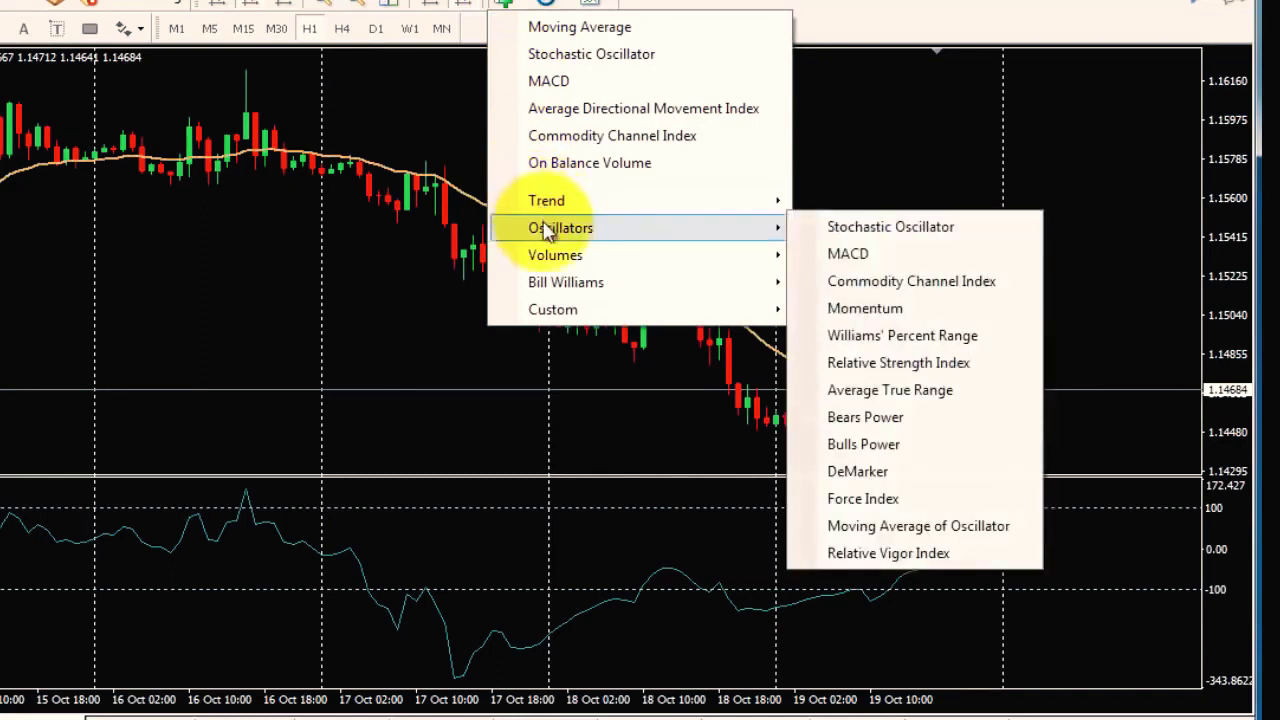
pyautogui.moveTo(584, 262)
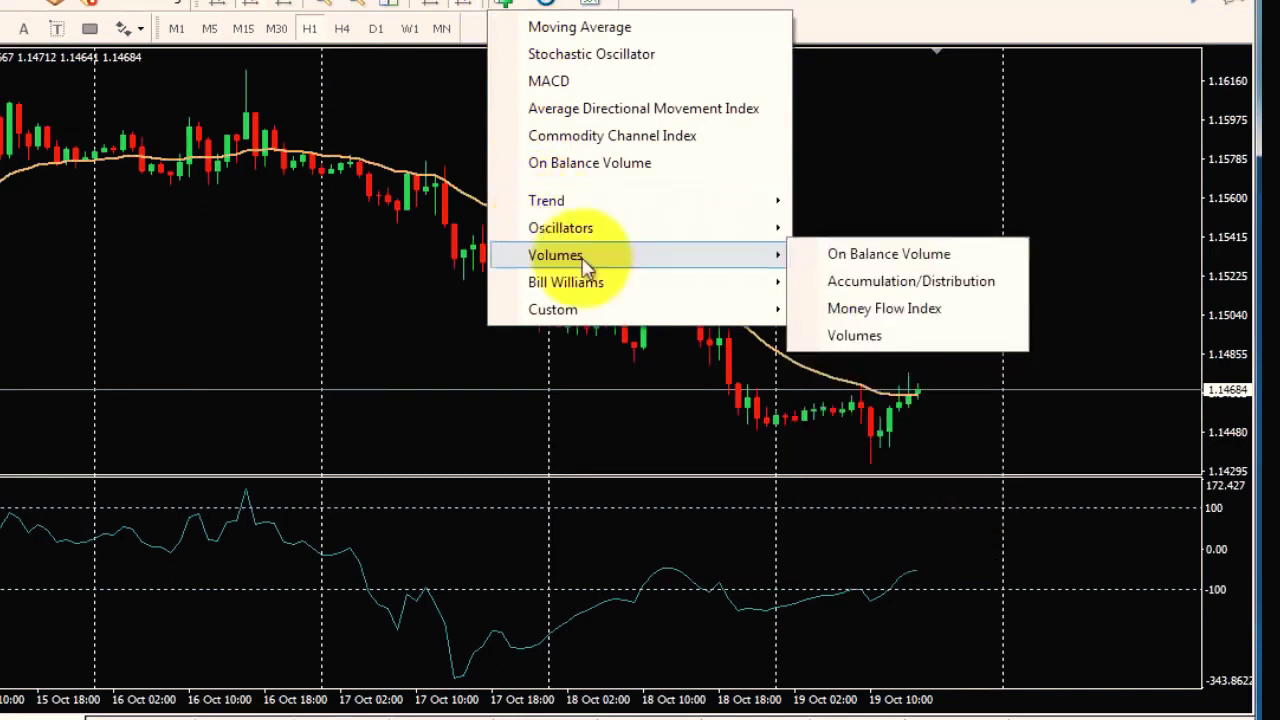
pyautogui.click(890, 262)
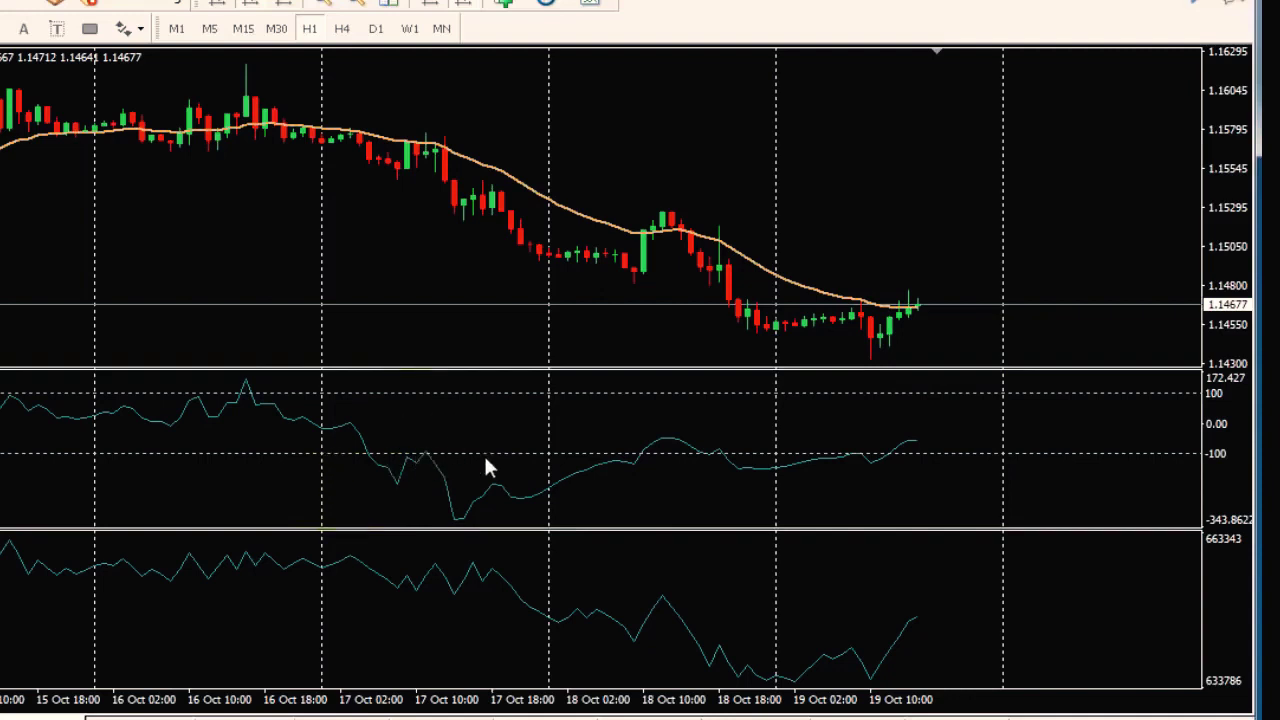
pyautogui.click(503, 6)
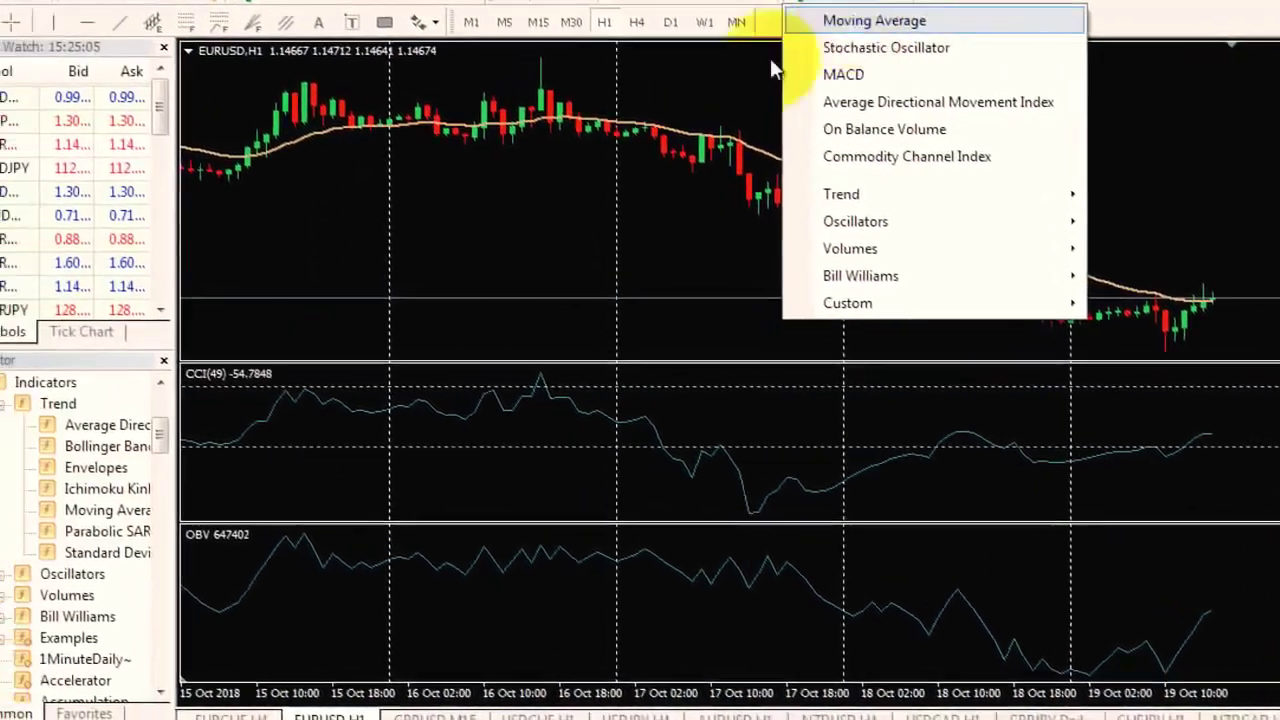
pyautogui.press('Escape')
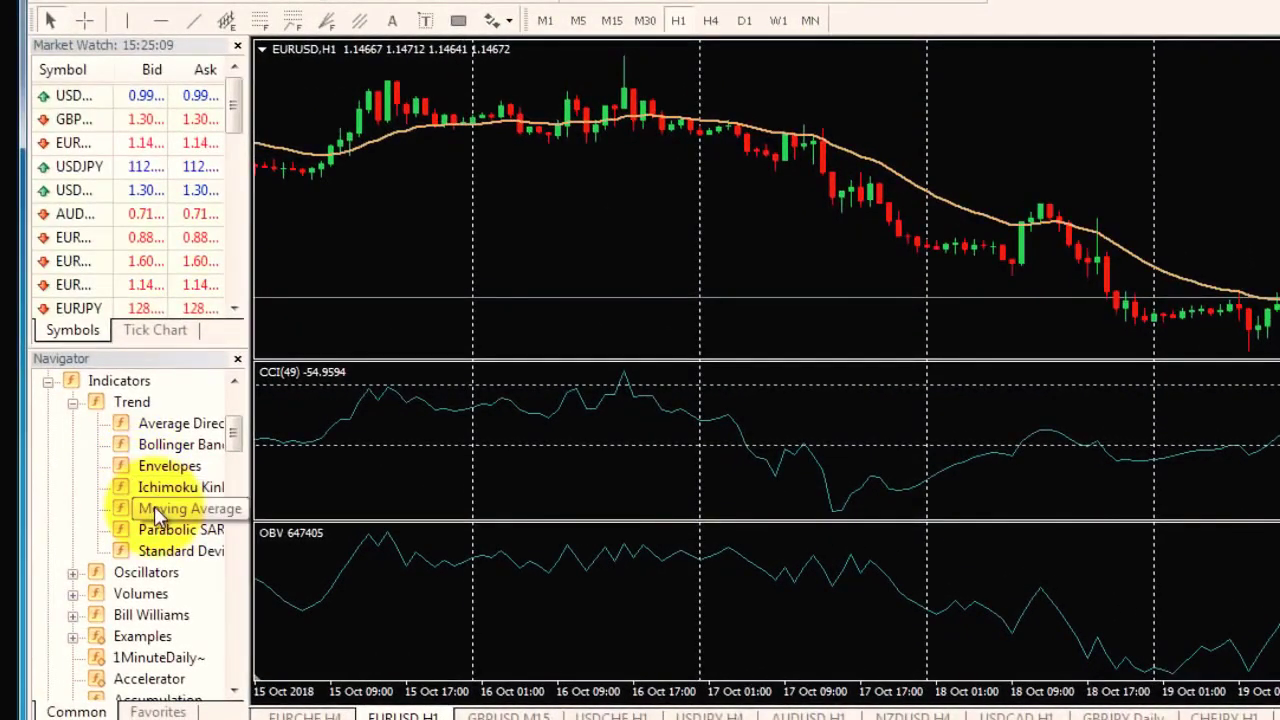
# Overlay a 21-period exponential moving average on the Commodity Channel Index, applied to Previous Indicator's Data.
pyautogui.moveTo(154, 506); pyautogui.dragTo(640, 465)
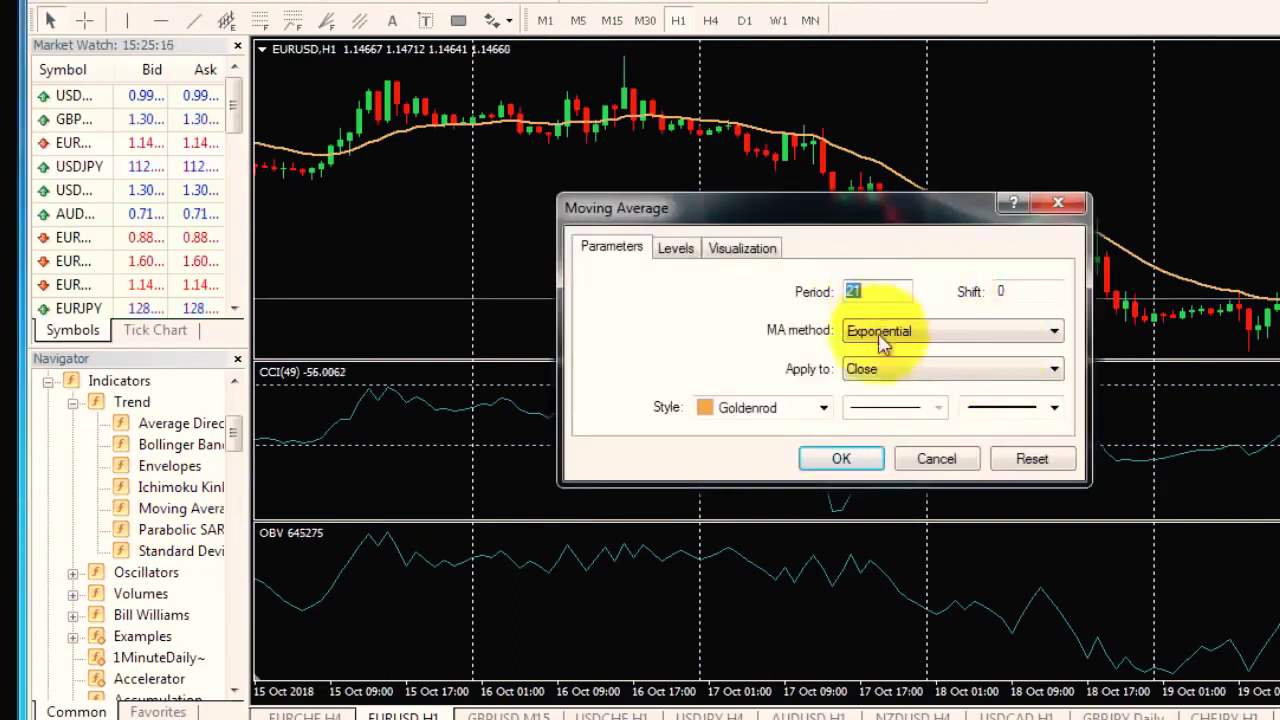
pyautogui.click(1051, 371)
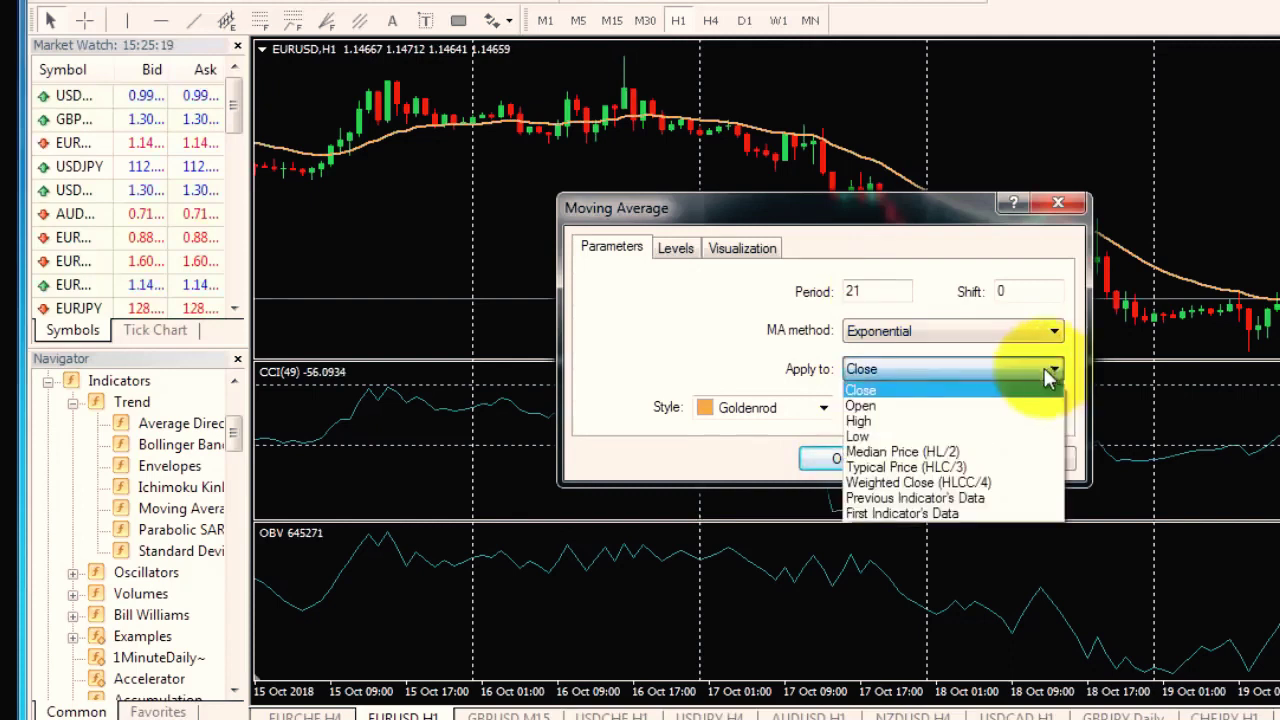
pyautogui.click(900, 499)
pyautogui.click(849, 470)
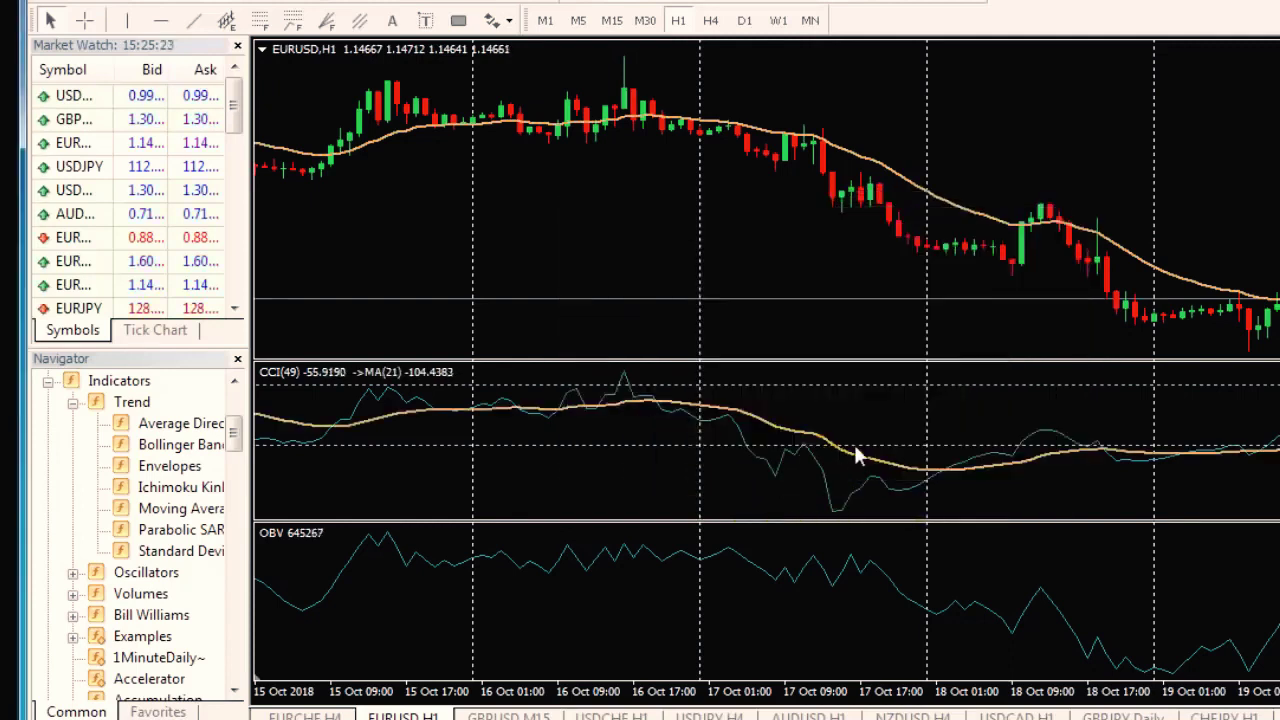
pyautogui.moveTo(871, 466)
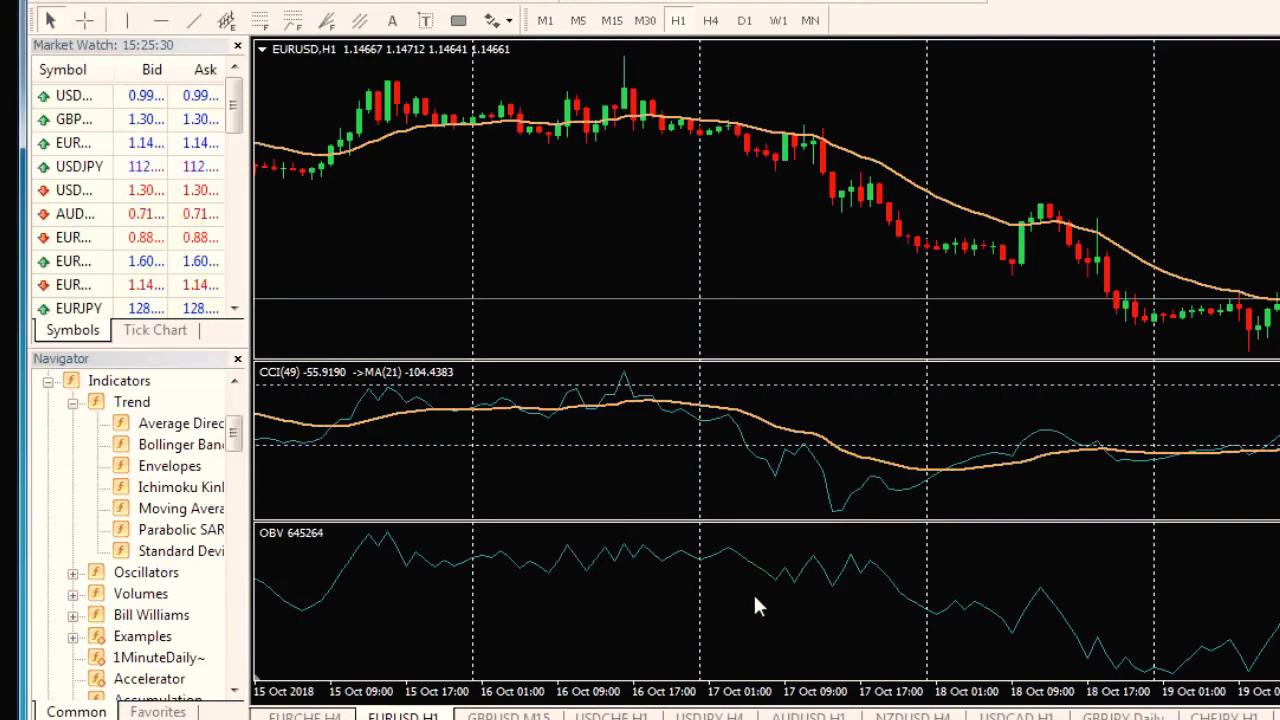
# Overlay a 21-period exponential moving average on the On Balance Volume window, calculated from that indicator's data.
pyautogui.moveTo(178, 508); pyautogui.dragTo(785, 612)
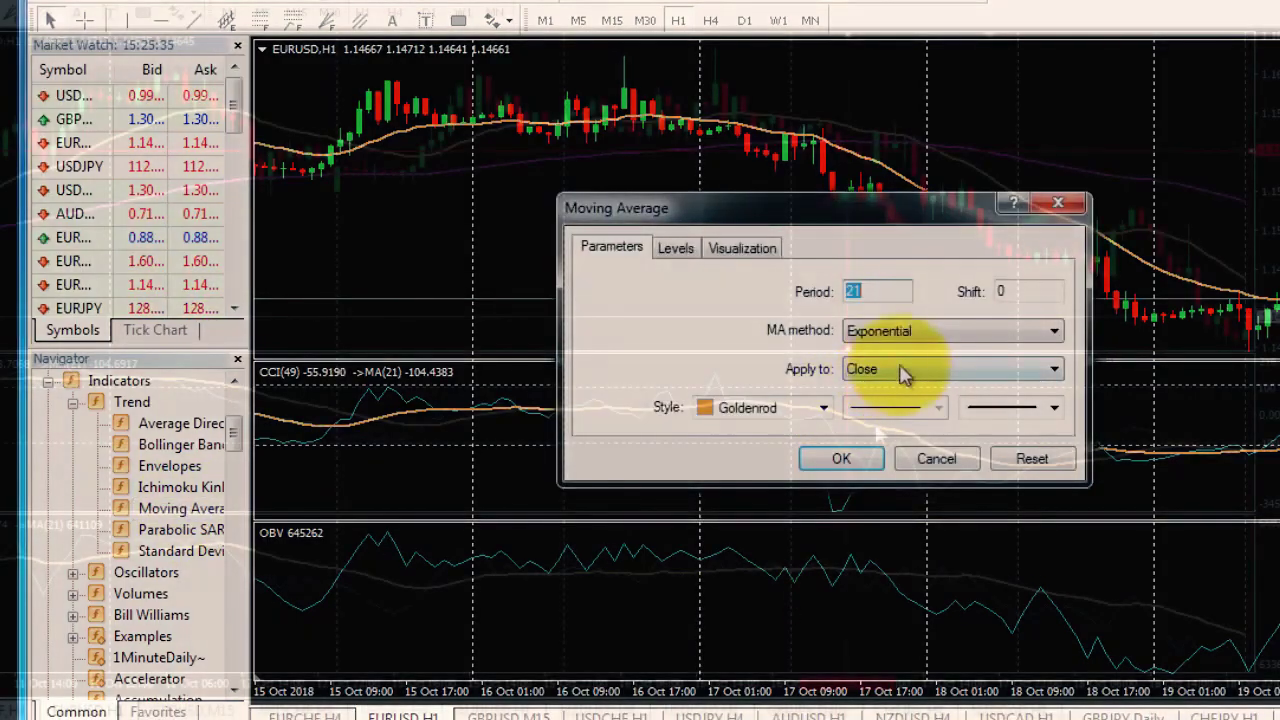
pyautogui.click(903, 369)
pyautogui.click(900, 480)
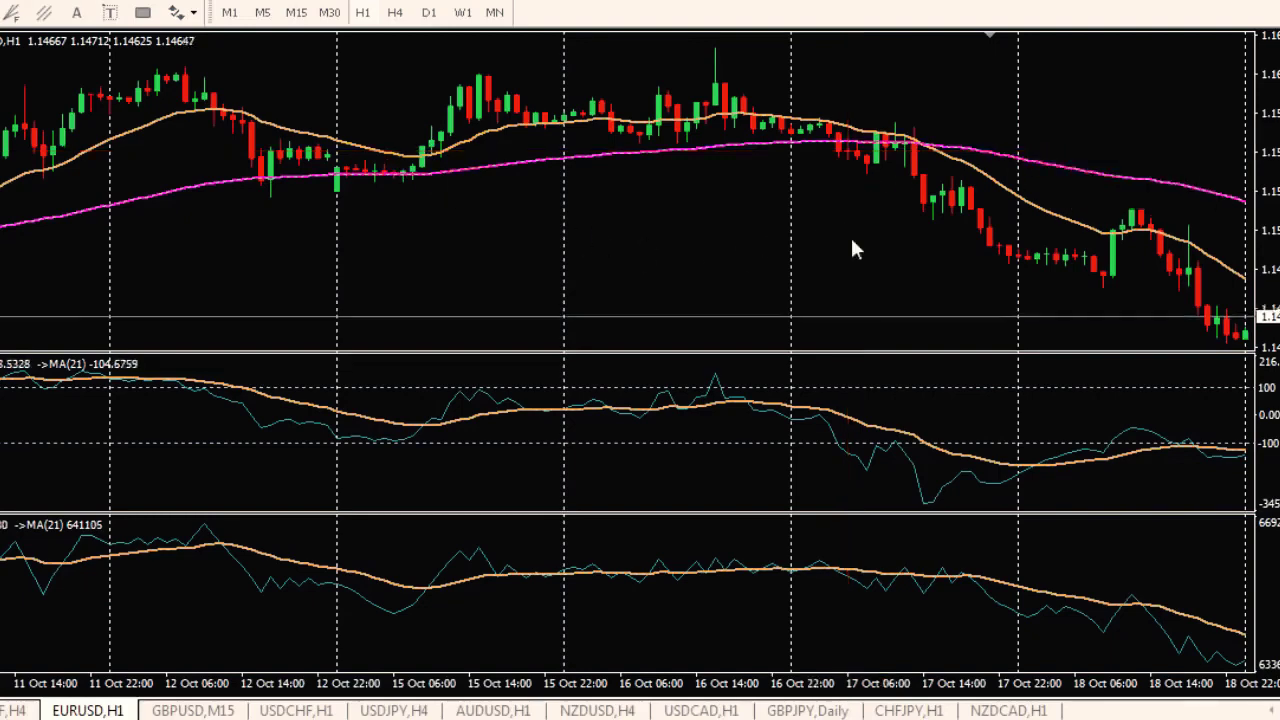
# Examine the EURUSD H1 history around 10 October 03:00 and 8 October 06:00, comparing price, CCI and OBV with their moving averages.
pyautogui.moveTo(451, 239); pyautogui.dragTo(888, 246)
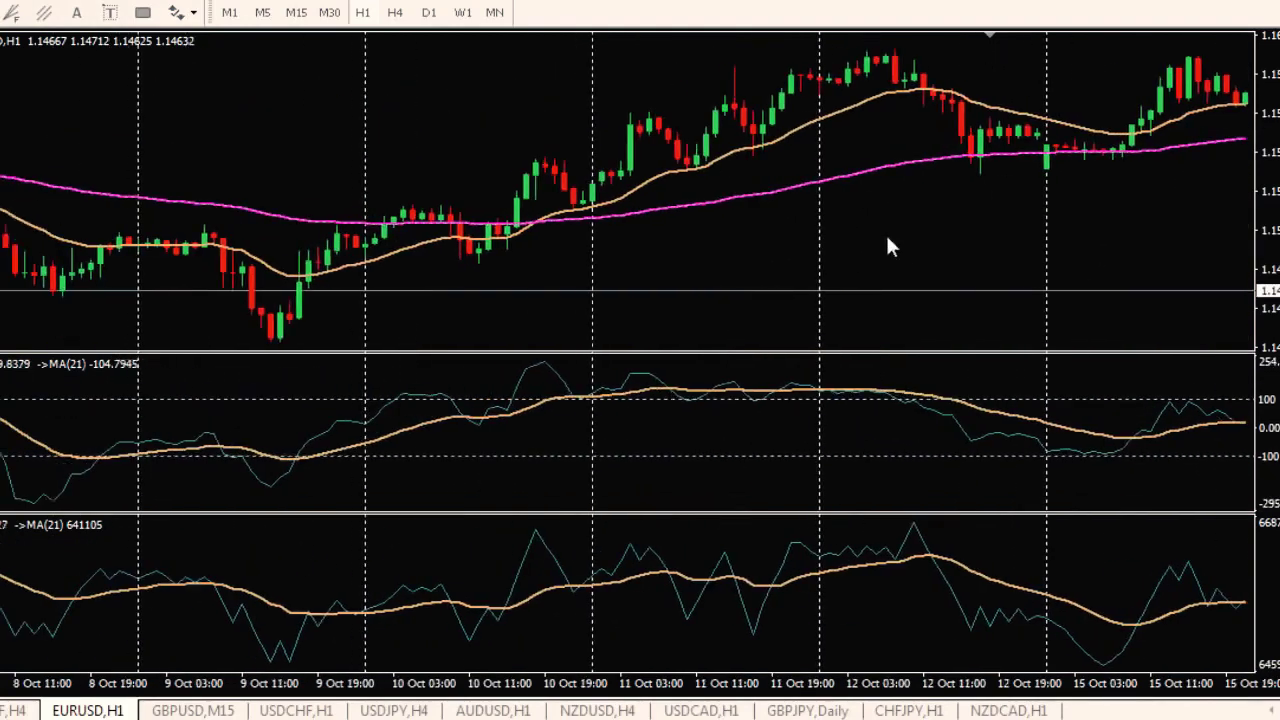
pyautogui.middleClick(386, 268)
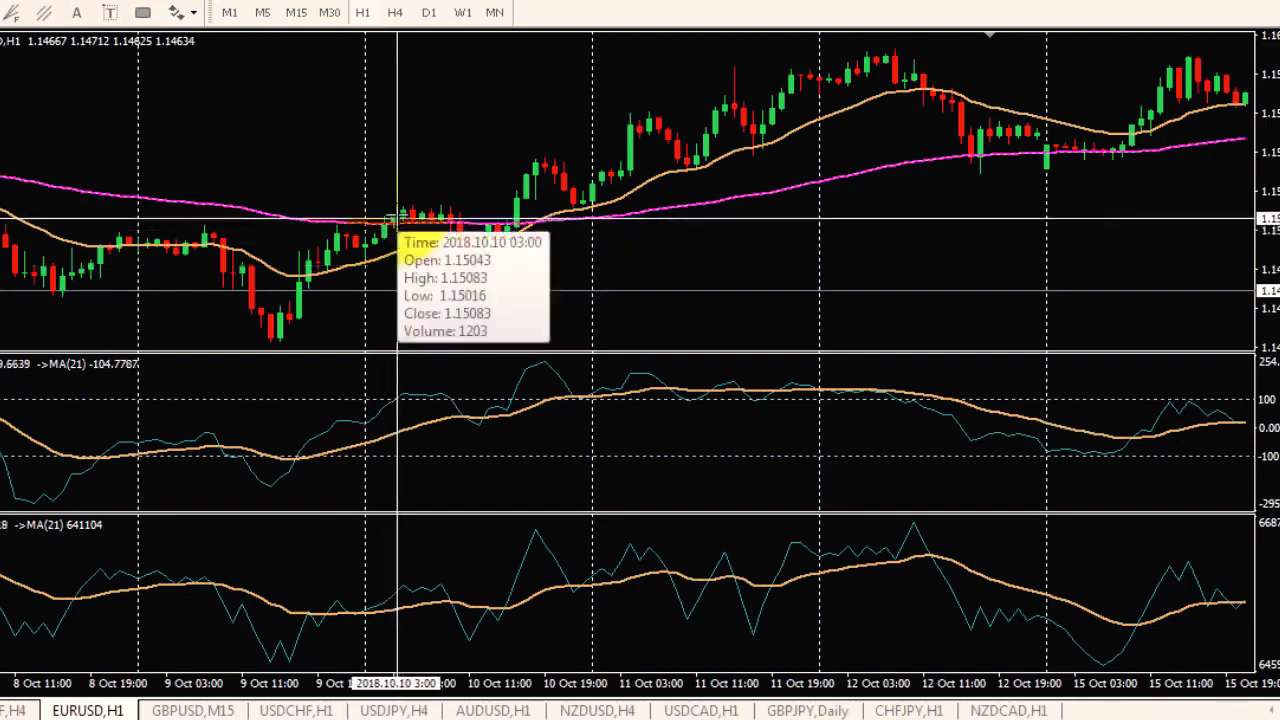
pyautogui.moveTo(393, 268)
pyautogui.mouseDown()
pyautogui.moveTo(396, 218)
pyautogui.moveTo(371, 276)
pyautogui.mouseUp()
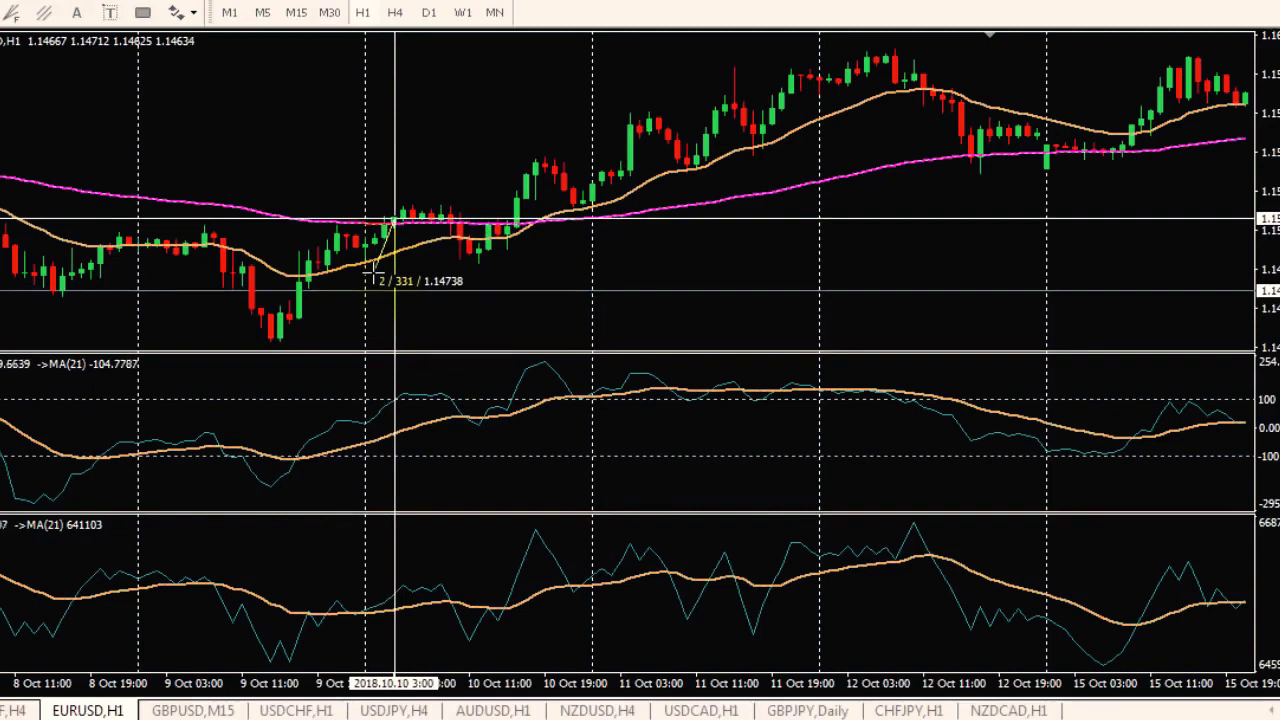
pyautogui.moveTo(373, 272); pyautogui.dragTo(545, 160)
pyautogui.scroll(10, 460, 286)
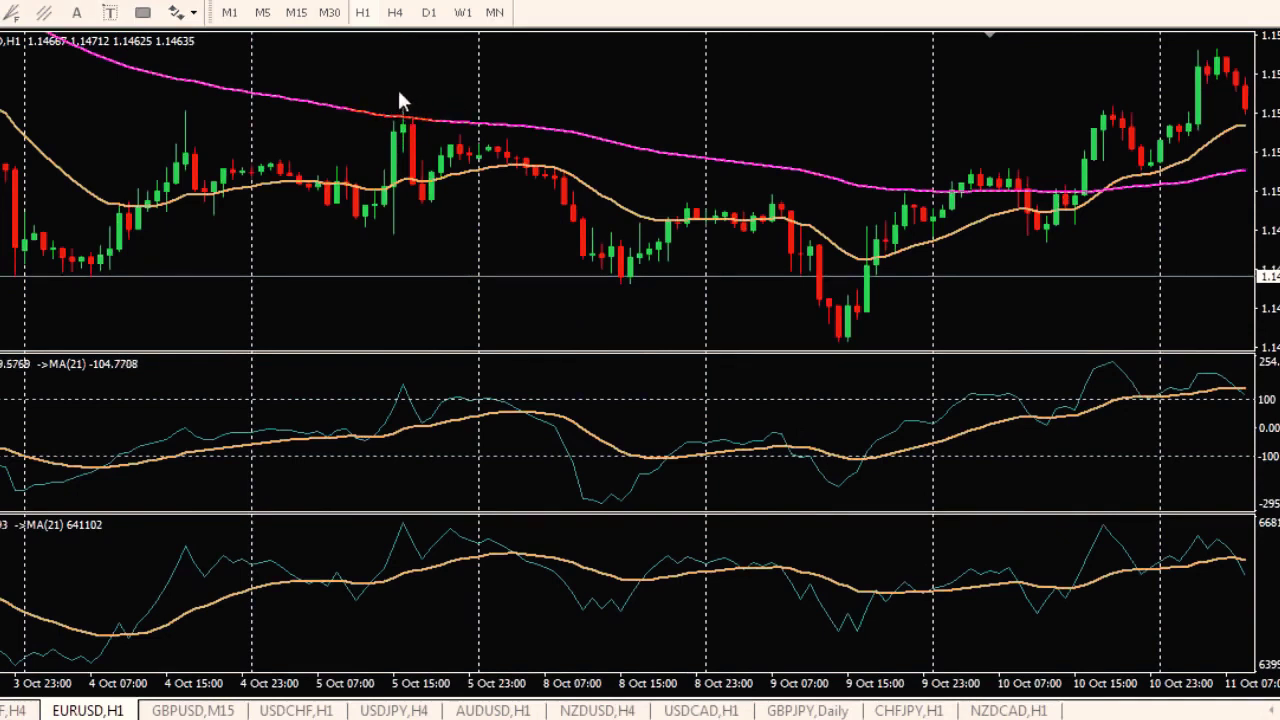
pyautogui.middleClick(413, 203)
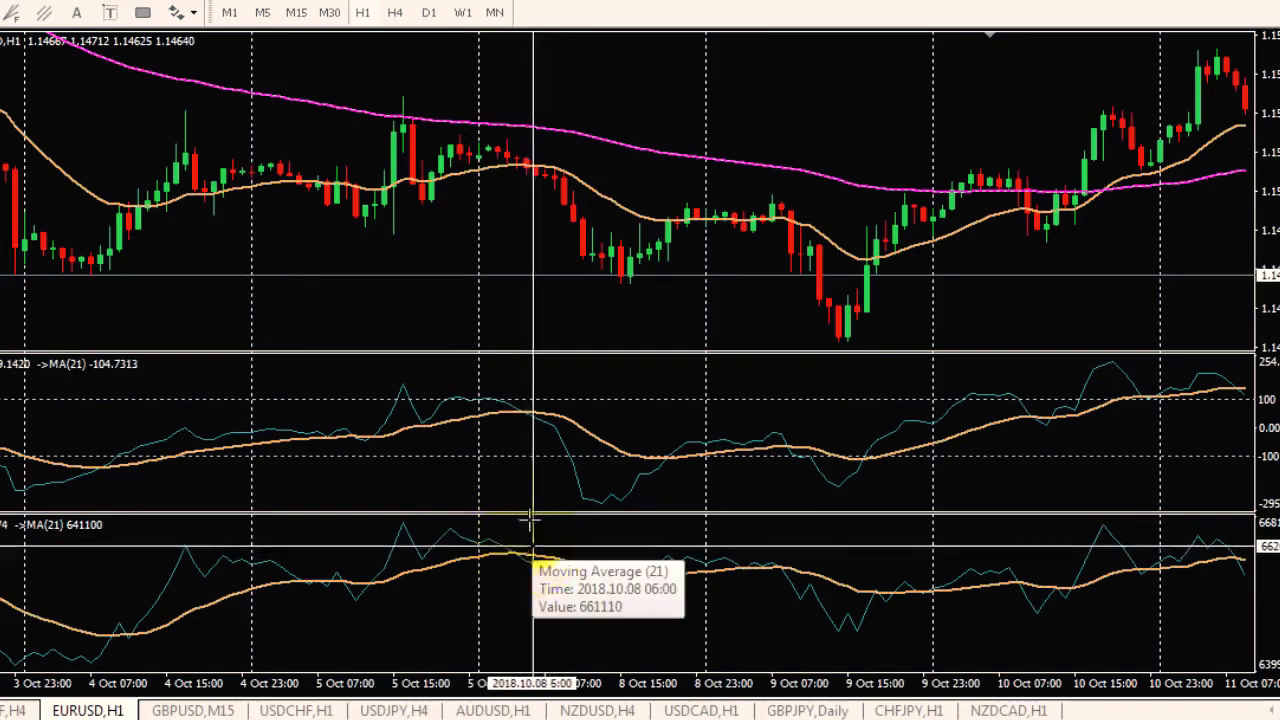
pyautogui.moveTo(538, 177); pyautogui.dragTo(578, 230)
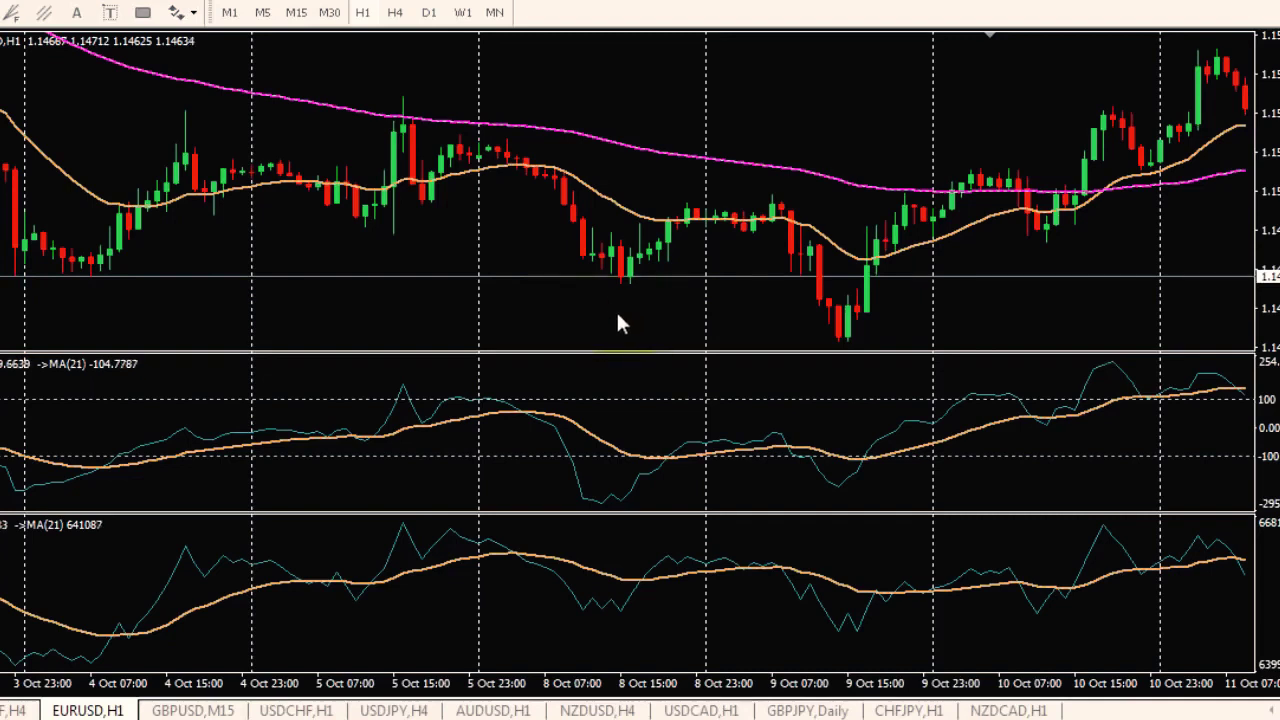
# Set the GBPUSD chart to the H1 timeframe and inspect the moving average crossings around 17 October 10:00.
pyautogui.hotkey('ctrl', 'Tab')
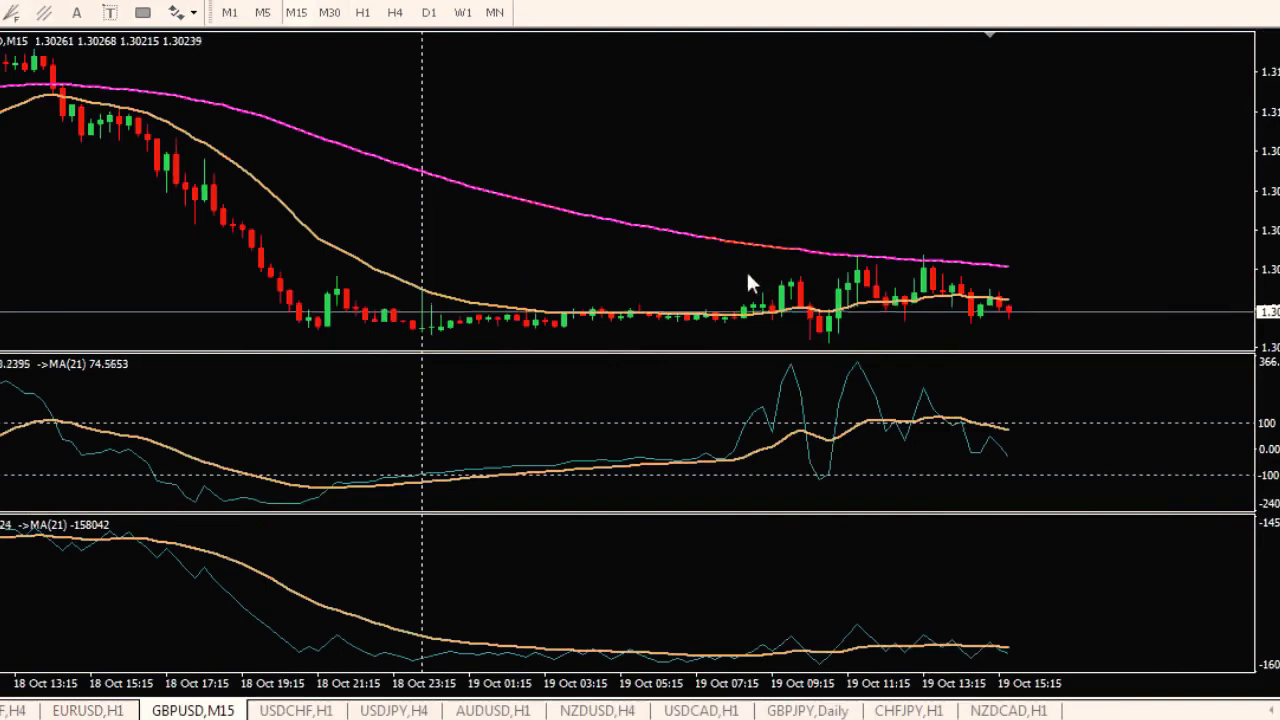
pyautogui.click(361, 14)
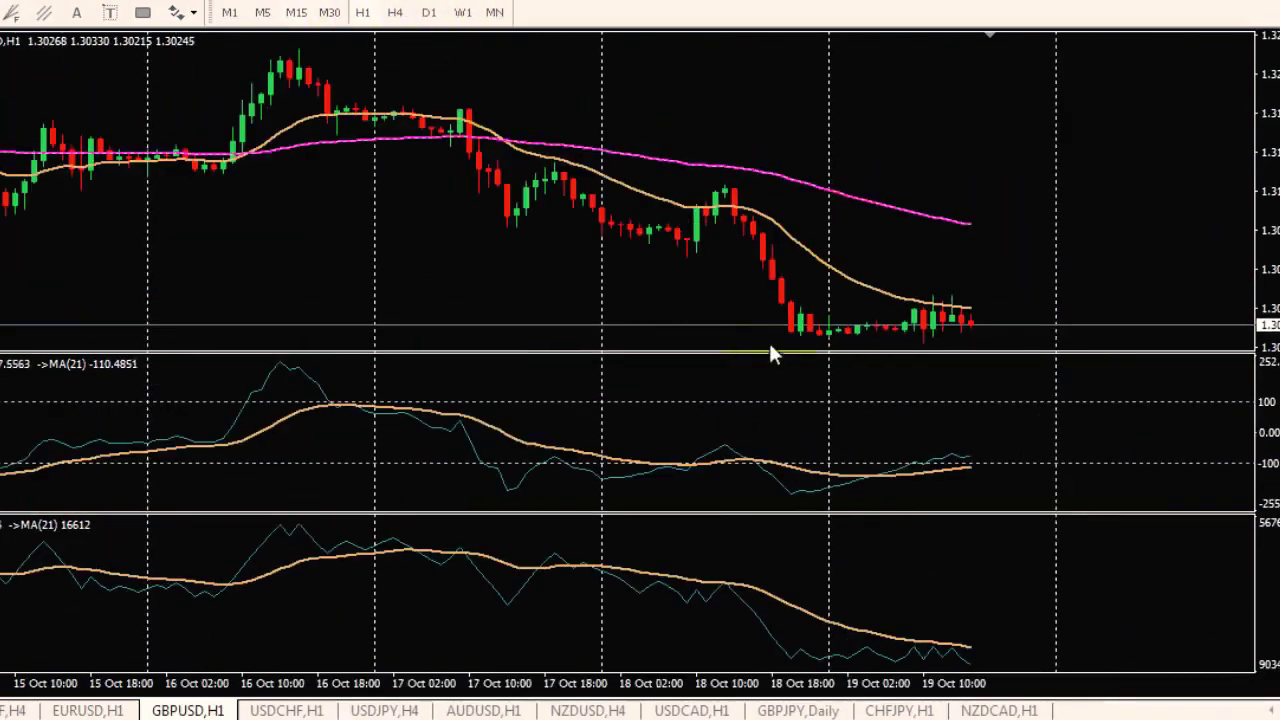
pyautogui.middleClick(470, 170)
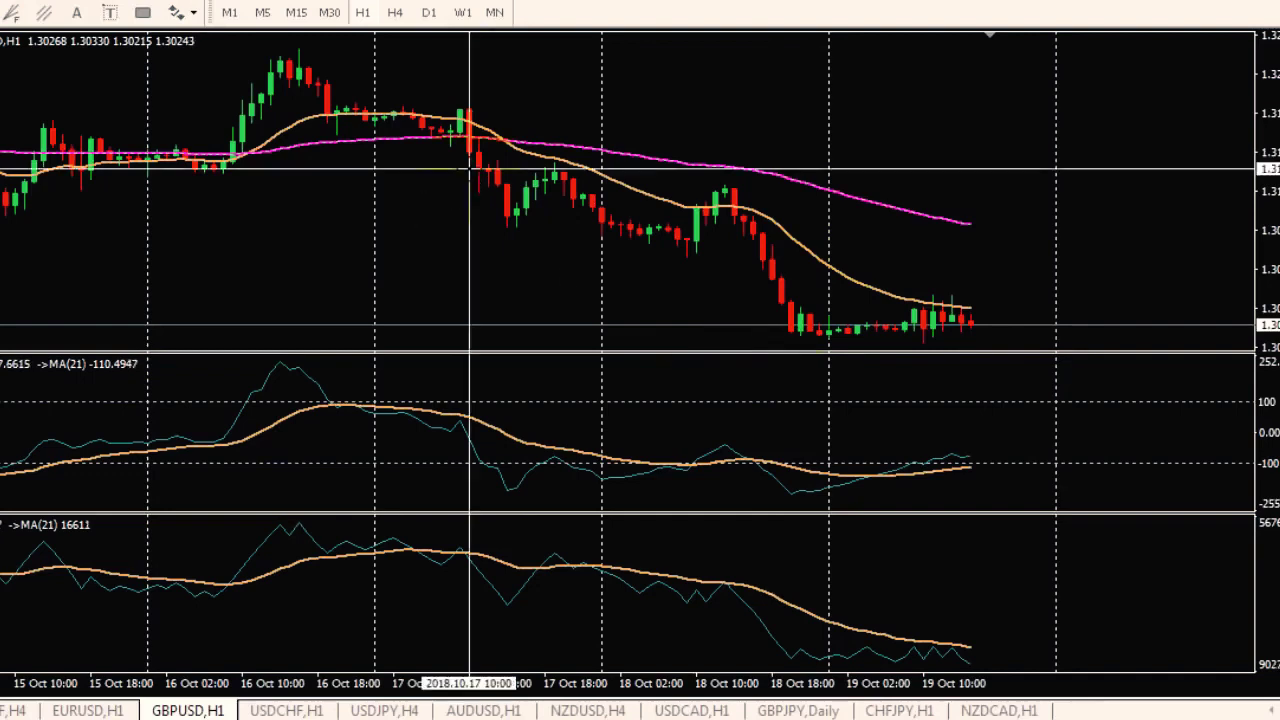
pyautogui.moveTo(482, 152); pyautogui.dragTo(466, 117)
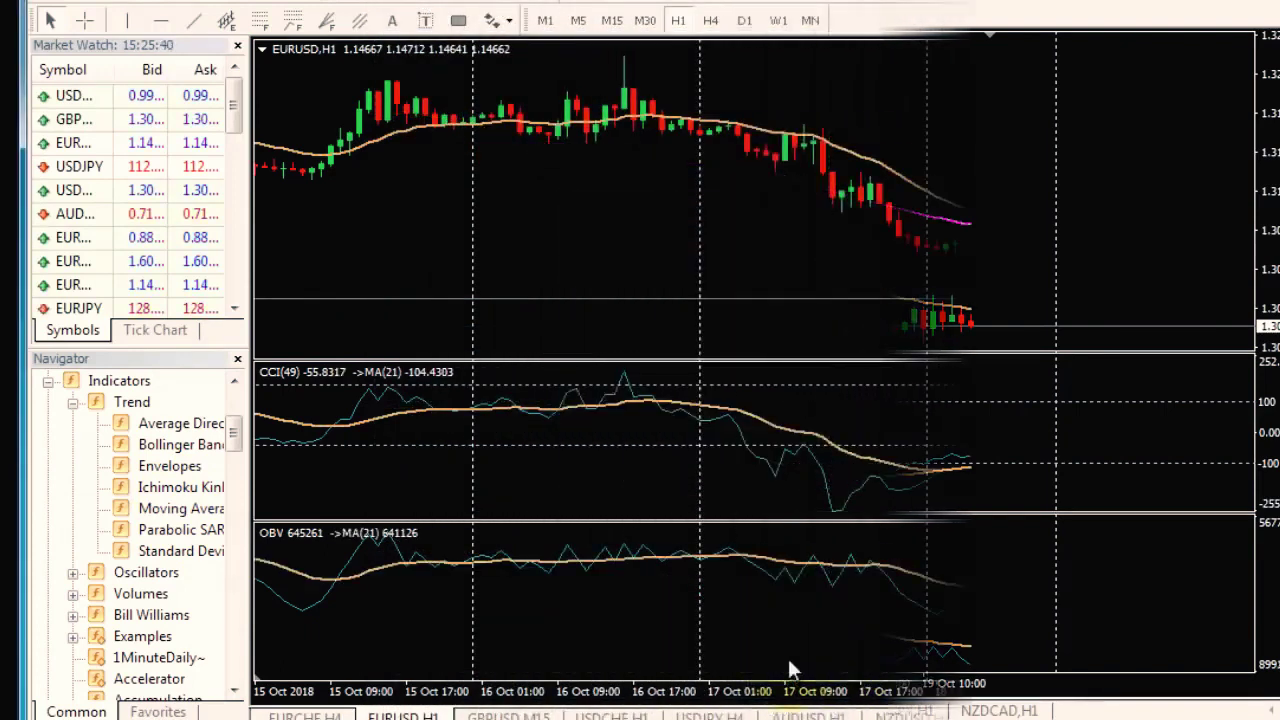
# Add a 100-period exponential moving average applied to Typical Price (HLC/3) to the EURUSD chart, coloured magenta.
pyautogui.click(878, 20)
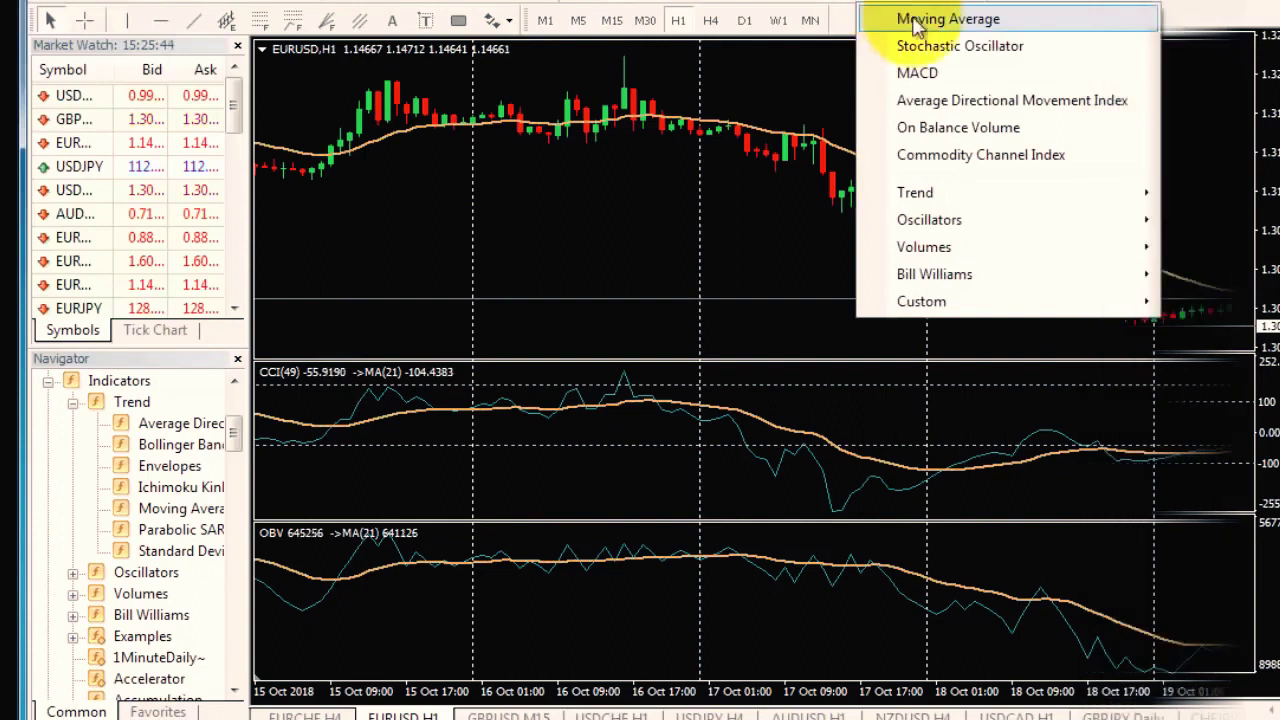
pyautogui.click(915, 22)
pyautogui.write('100')
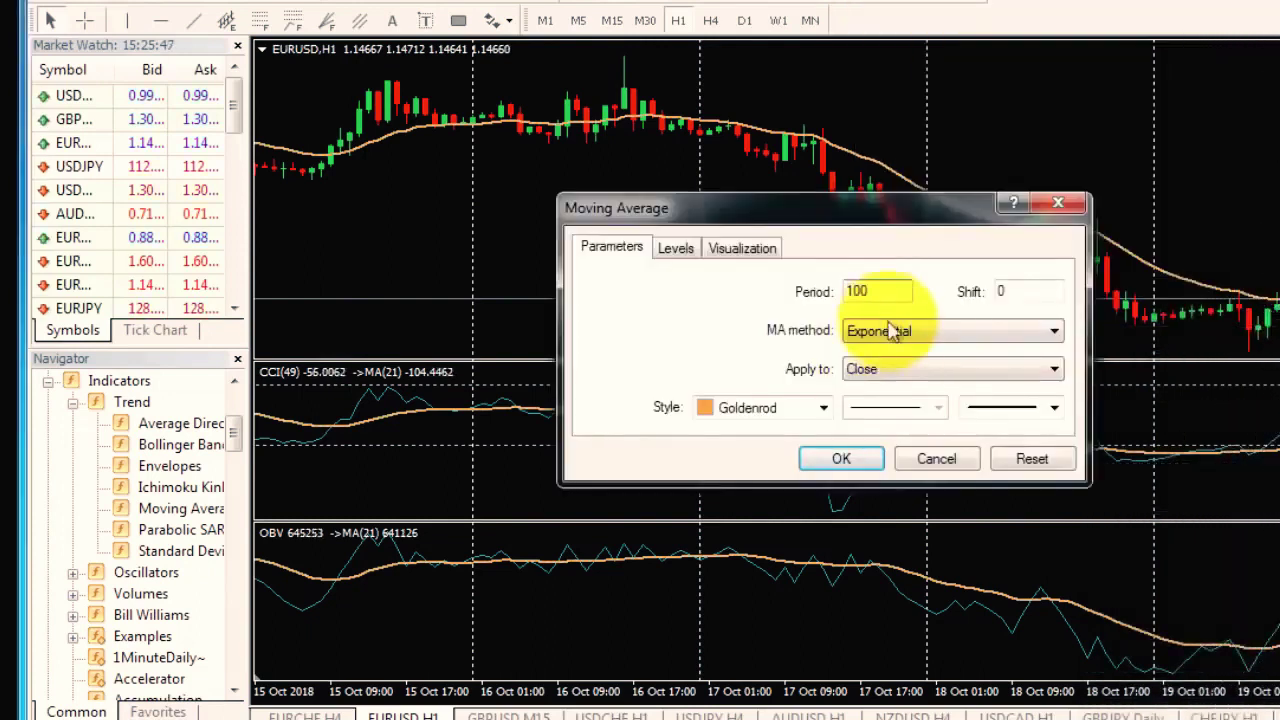
pyautogui.click(1000, 373)
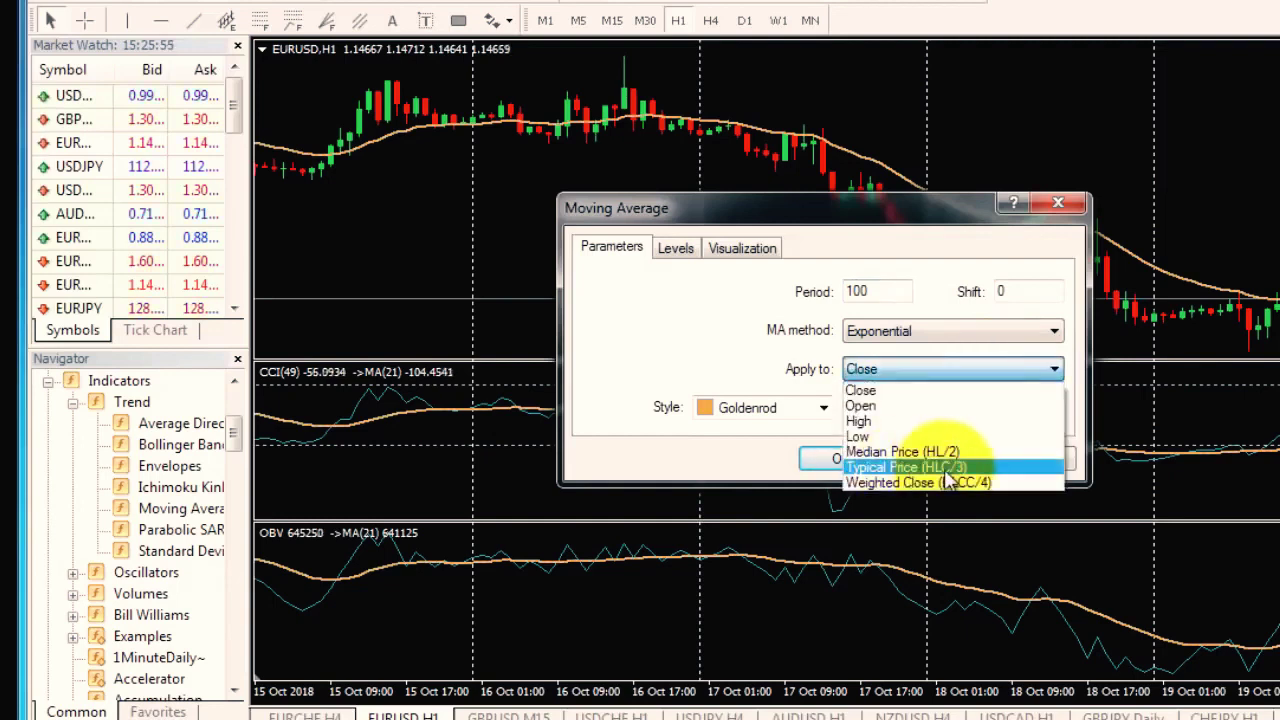
pyautogui.click(948, 467)
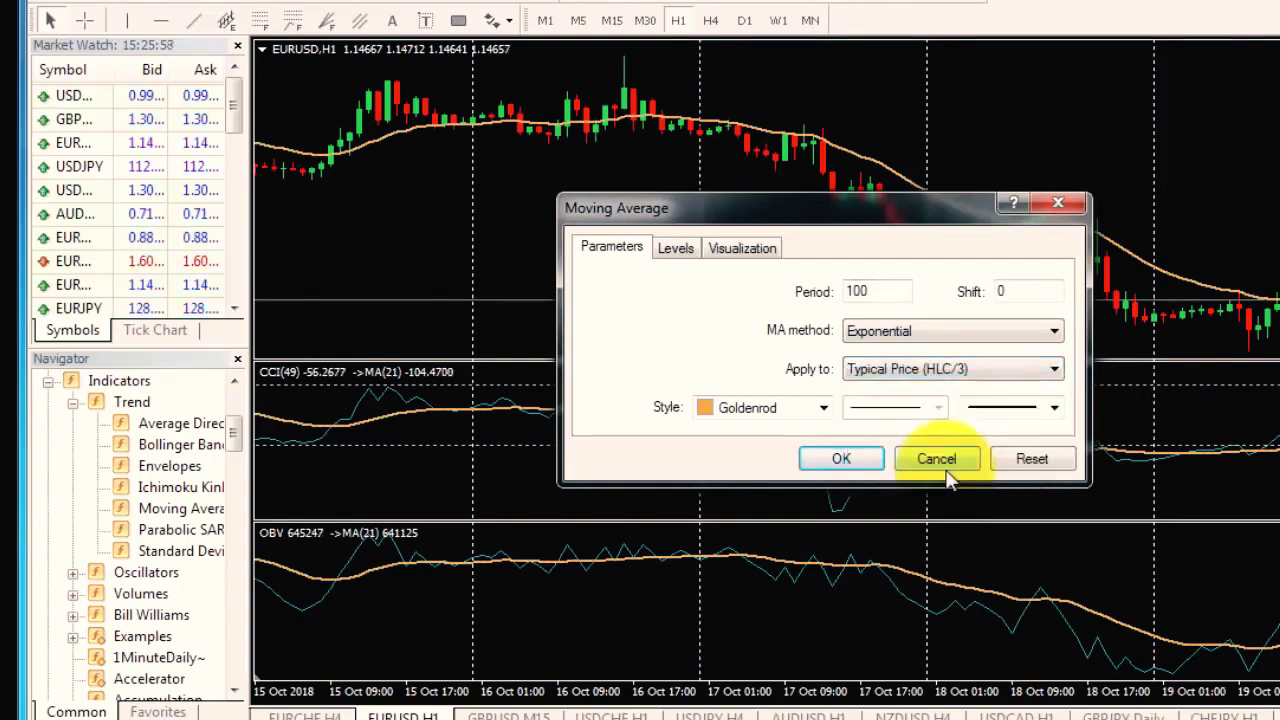
pyautogui.click(708, 410)
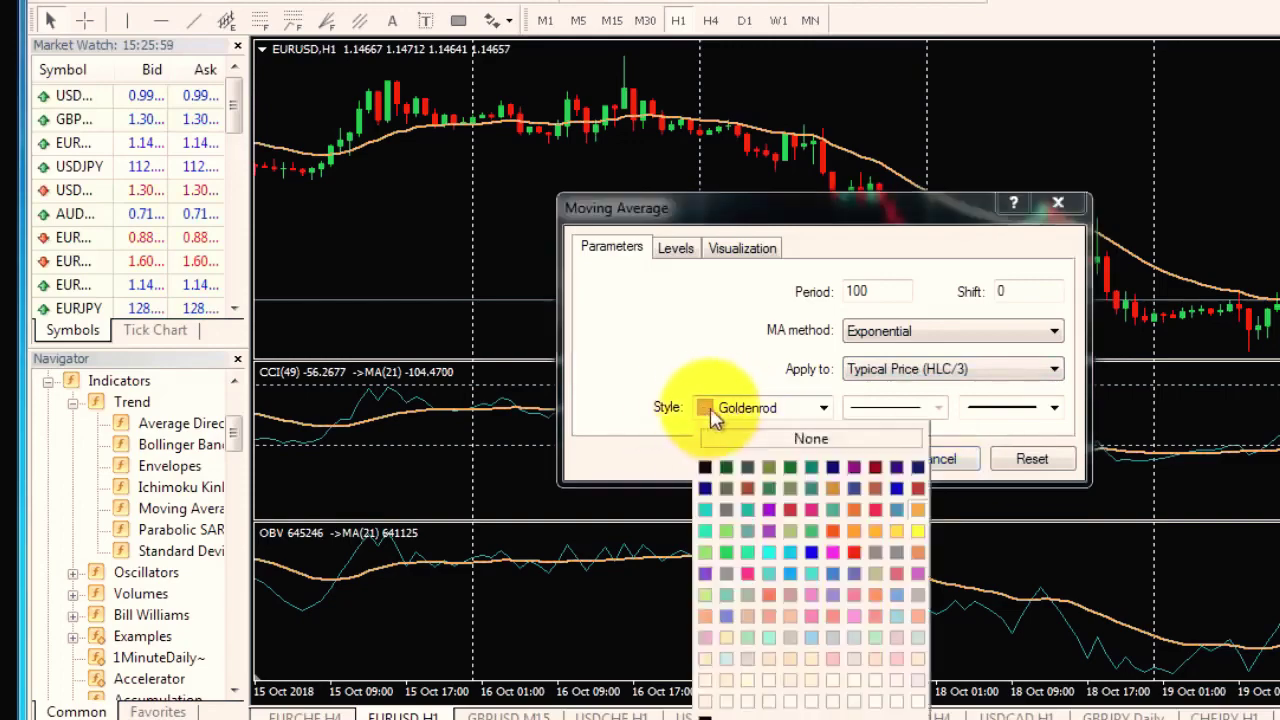
pyautogui.click(896, 520)
pyautogui.press('Return')
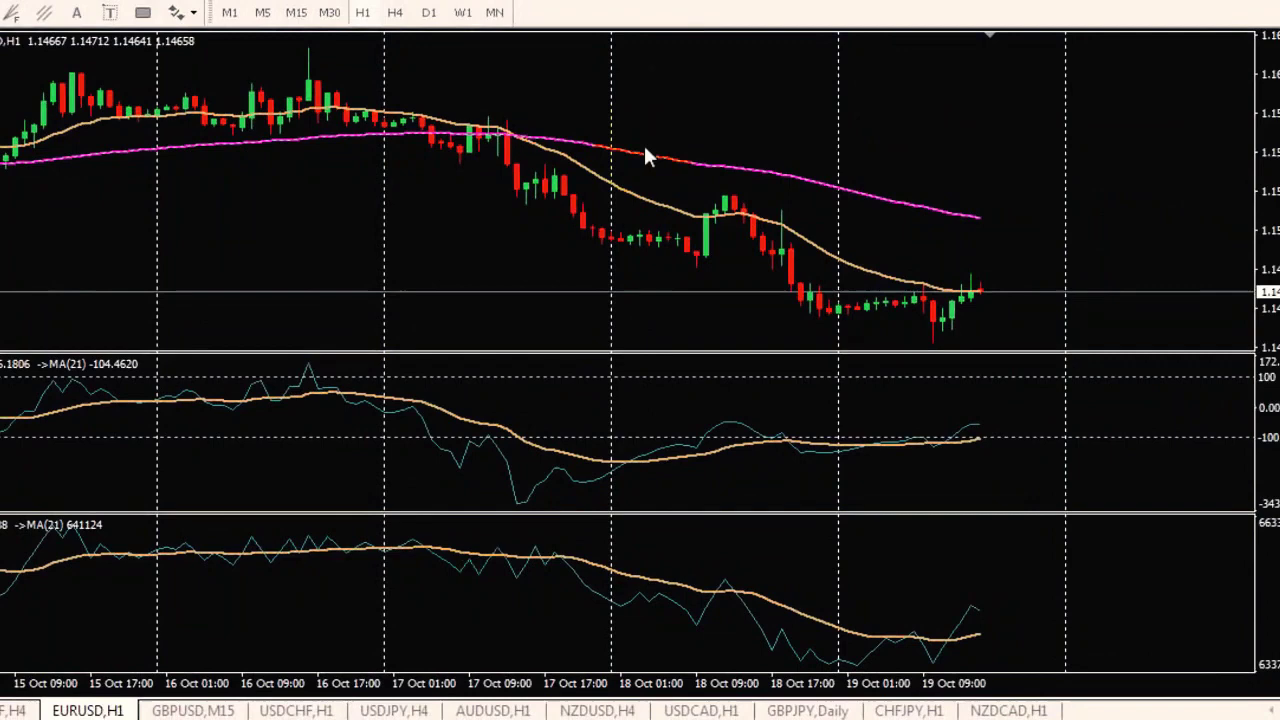
# Mark the 15 October 09:00 candle on the EURUSD chart with a vertical line and compare the CCI and OBV crossings there.
pyautogui.moveTo(973, 165)
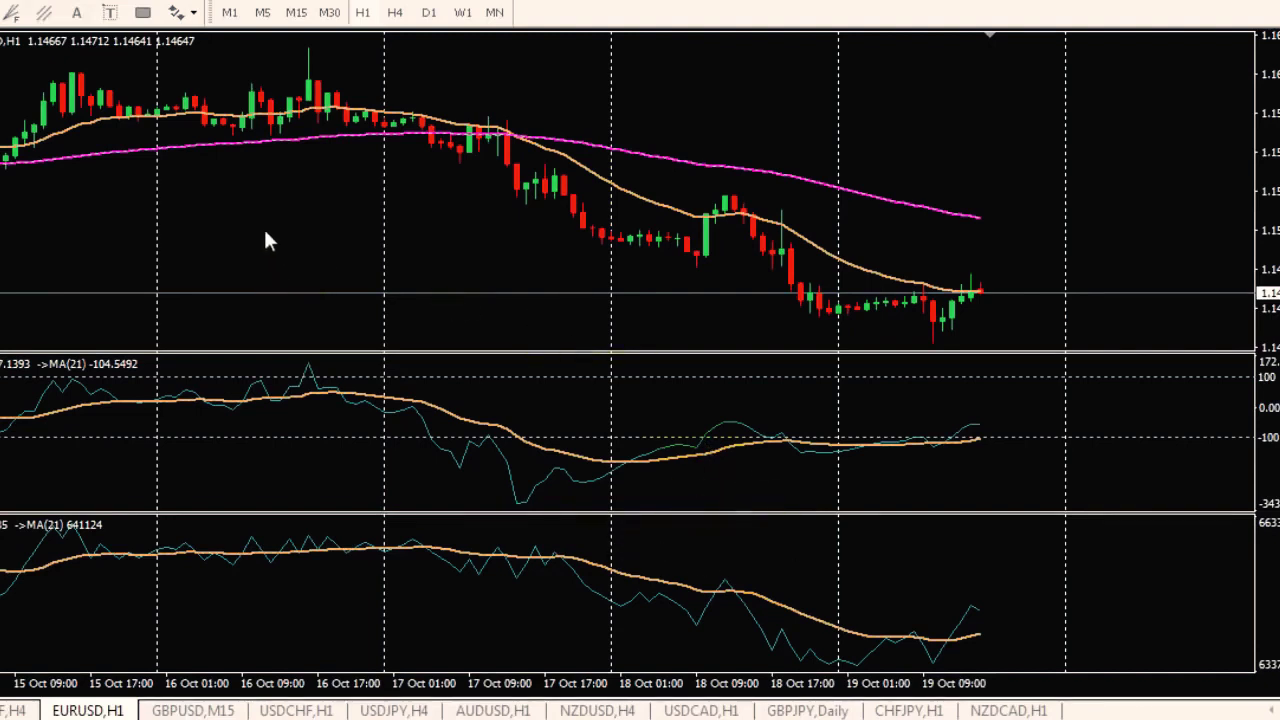
pyautogui.scroll(4, 248, 235)
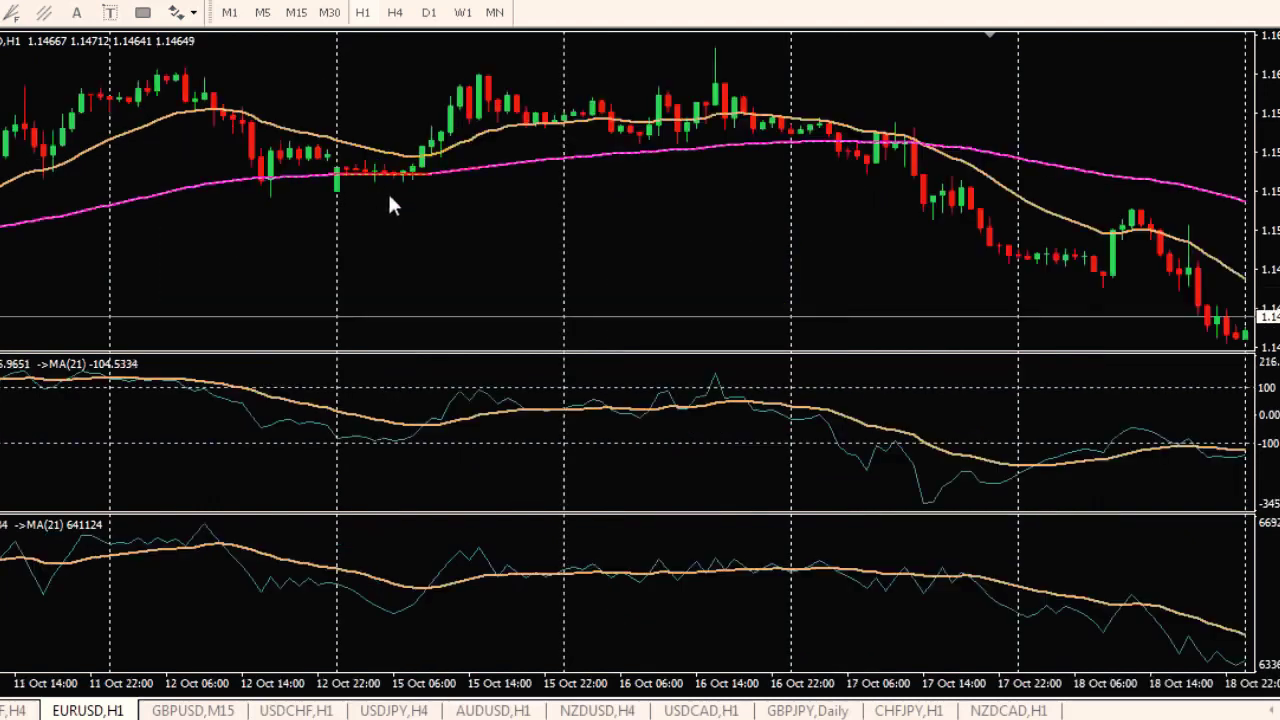
pyautogui.moveTo(432, 148)
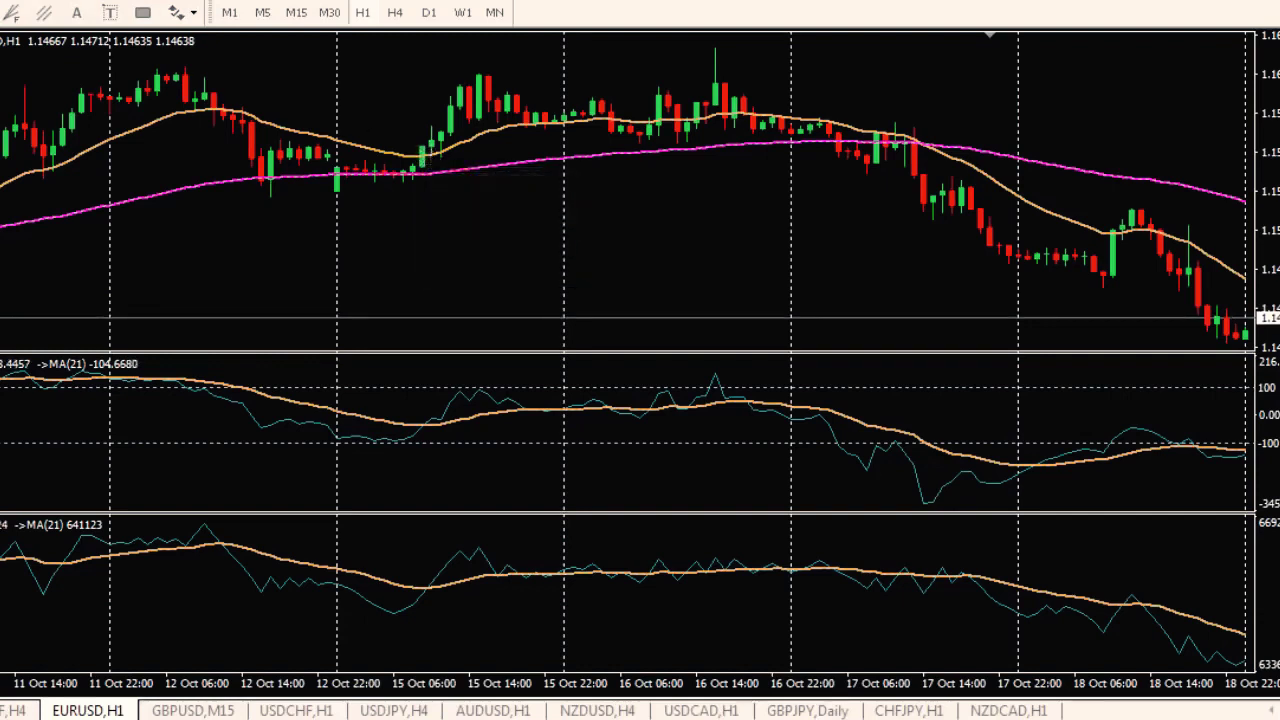
pyautogui.click(422, 390)
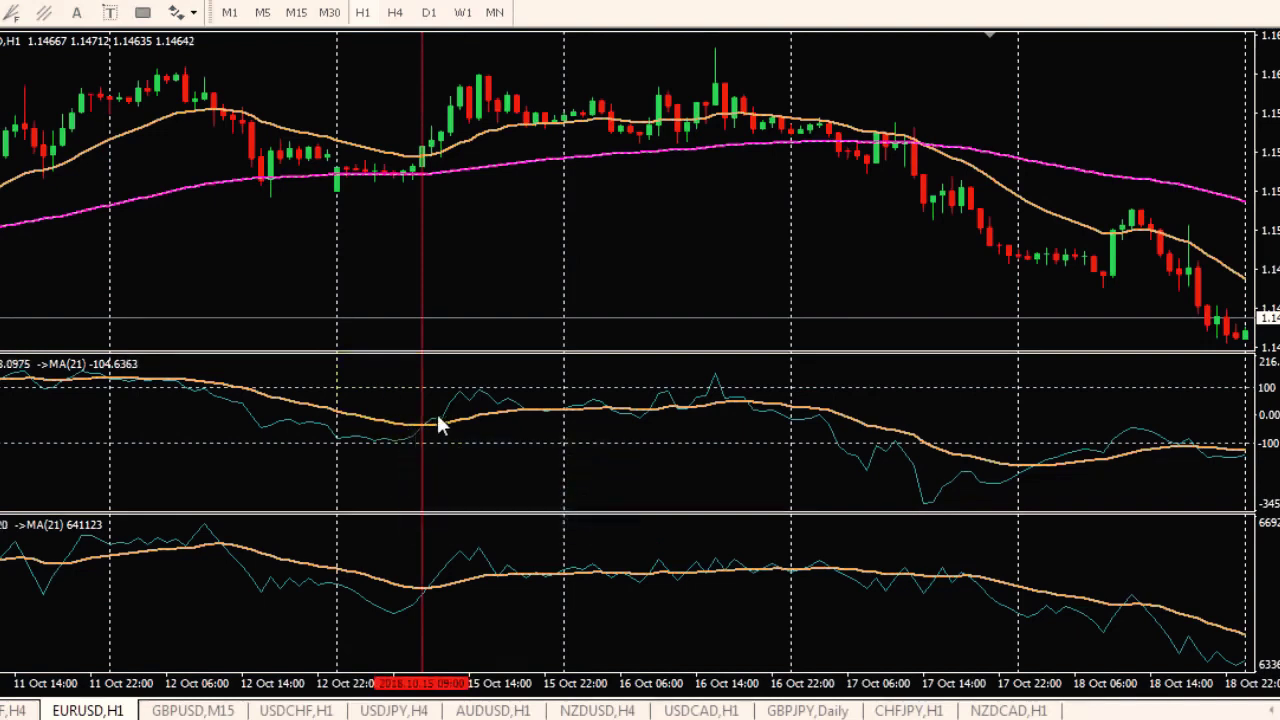
pyautogui.moveTo(413, 609)
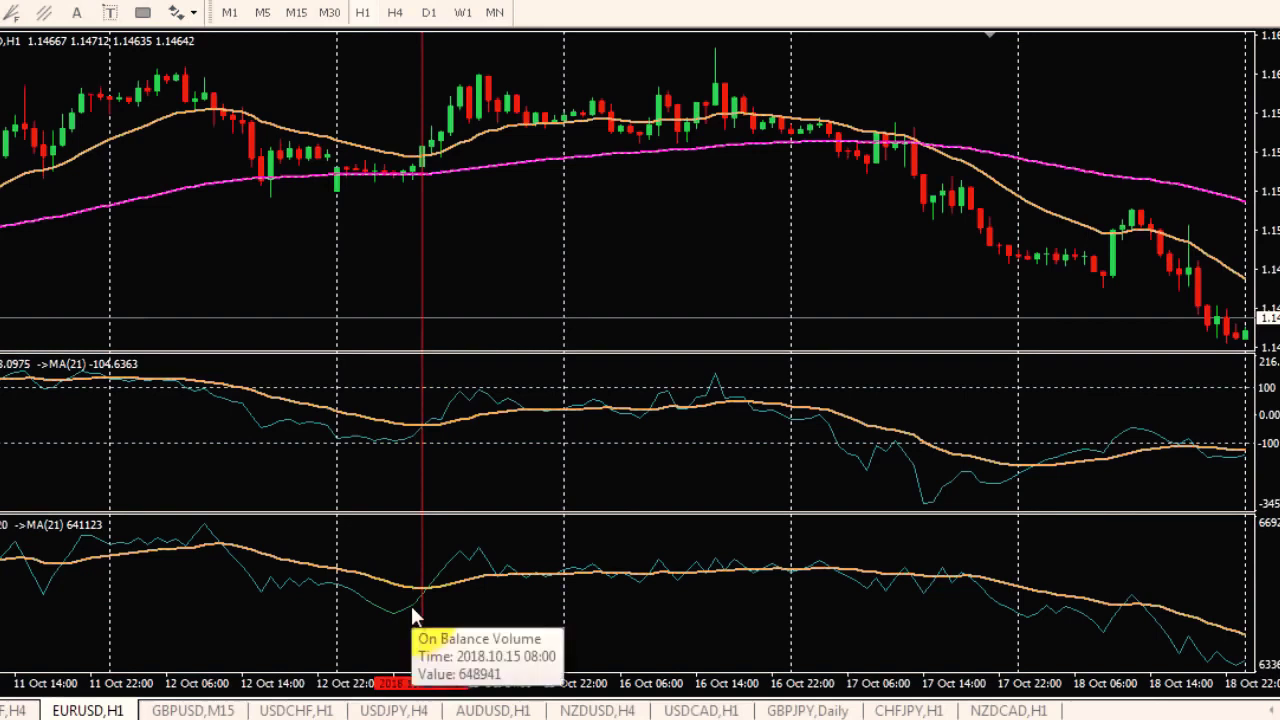
pyautogui.moveTo(450, 584)
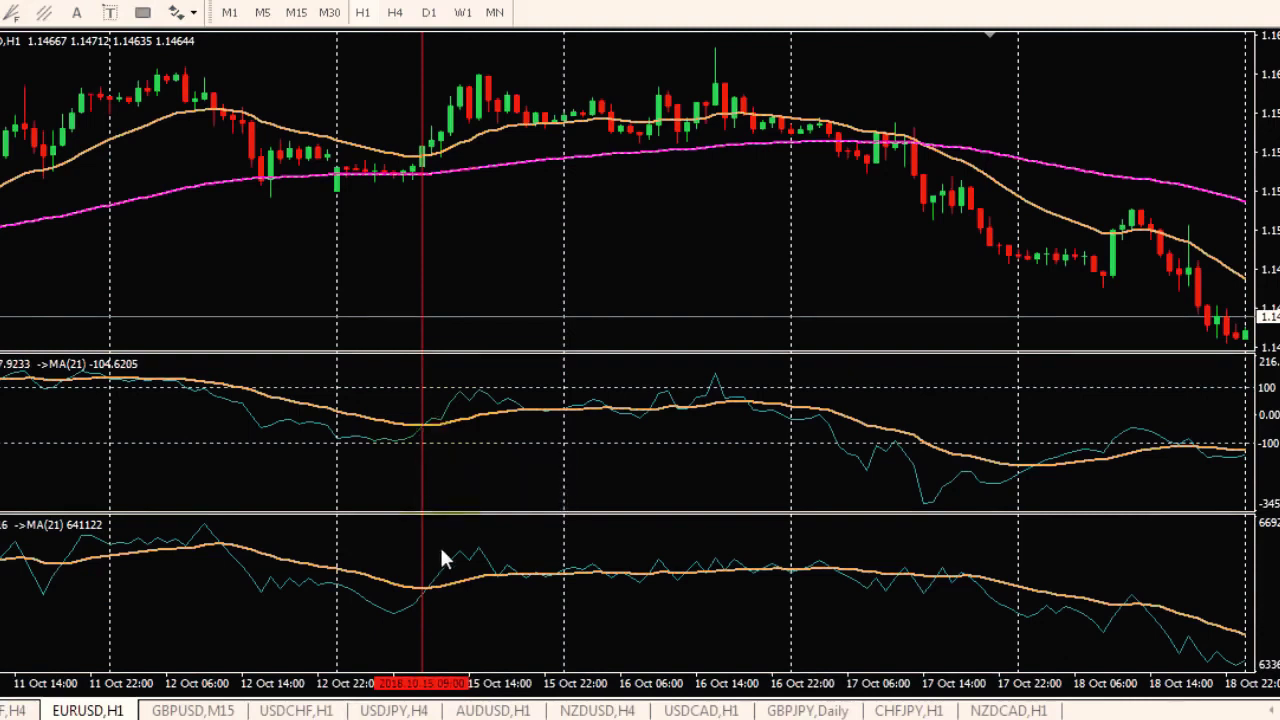
pyautogui.moveTo(422, 428)
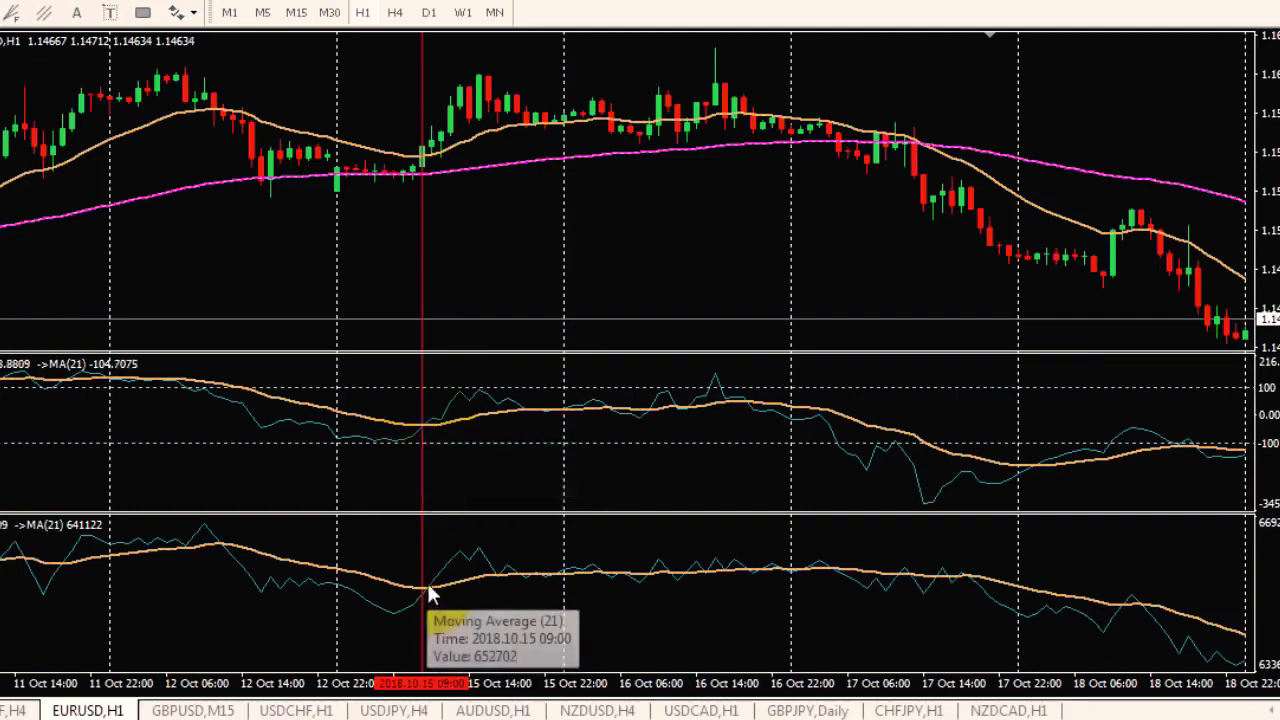
# Shift the vertical line to 15 October 10:00 and check CCI and OBV against their moving averages.
pyautogui.doubleClick(421, 258)
pyautogui.moveTo(421, 258); pyautogui.dragTo(430, 257)
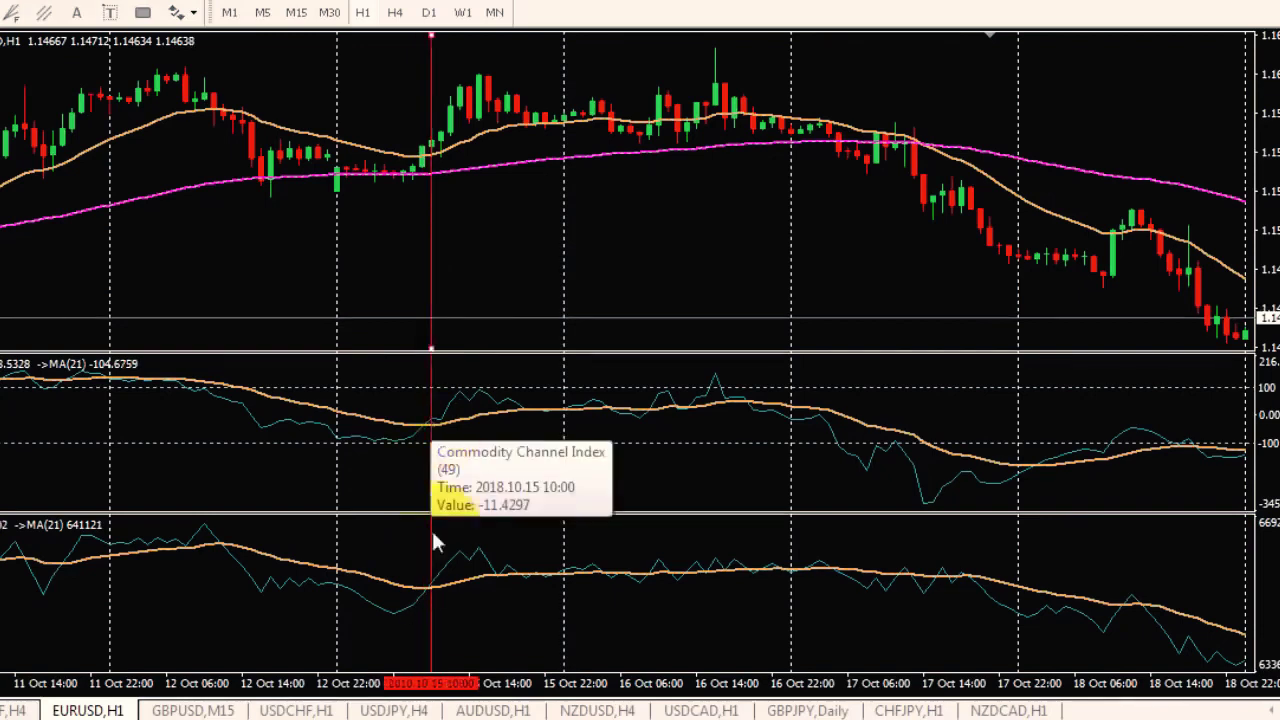
pyautogui.moveTo(432, 592)
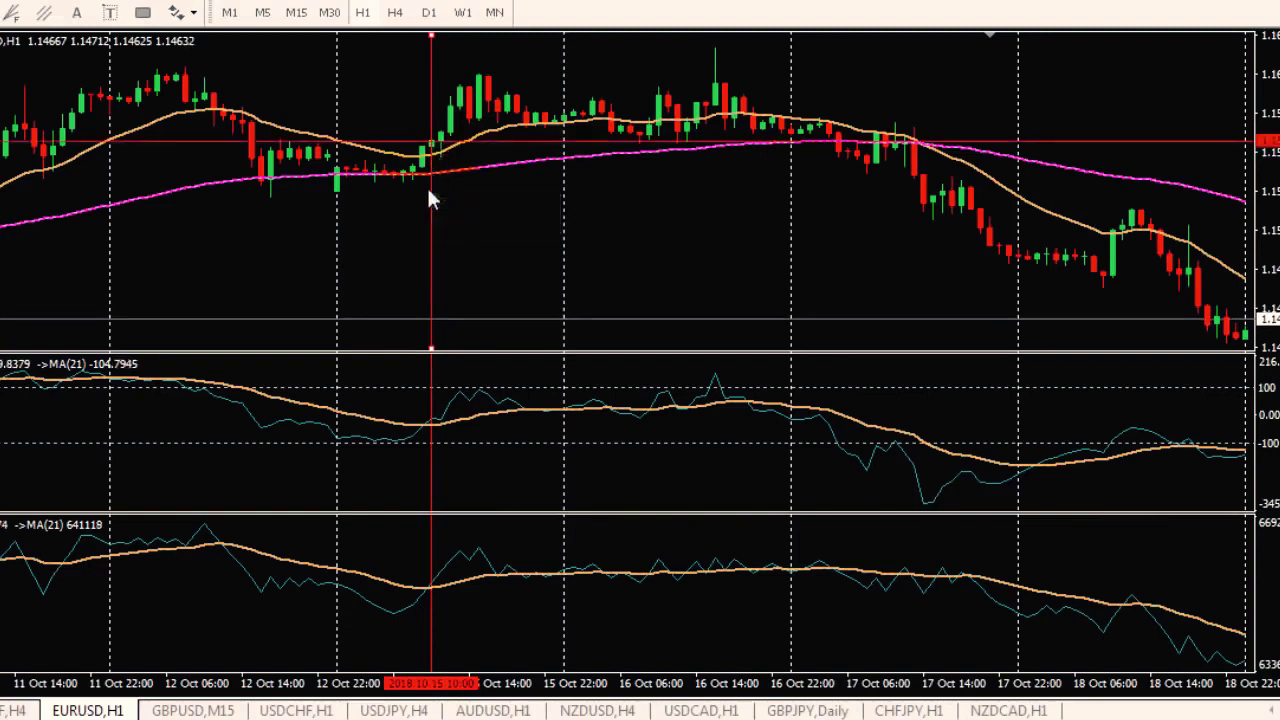
# Move the vertical line to 15 October 11:00 and measure from the buy entry to below the 100-period EMA and up to the following high.
pyautogui.doubleClick(429, 186)
pyautogui.doubleClick(435, 200)
pyautogui.moveTo(435, 200)
pyautogui.mouseDown()
pyautogui.moveTo(445, 150)
pyautogui.moveTo(420, 188)
pyautogui.mouseUp()
pyautogui.middleClick(445, 150)
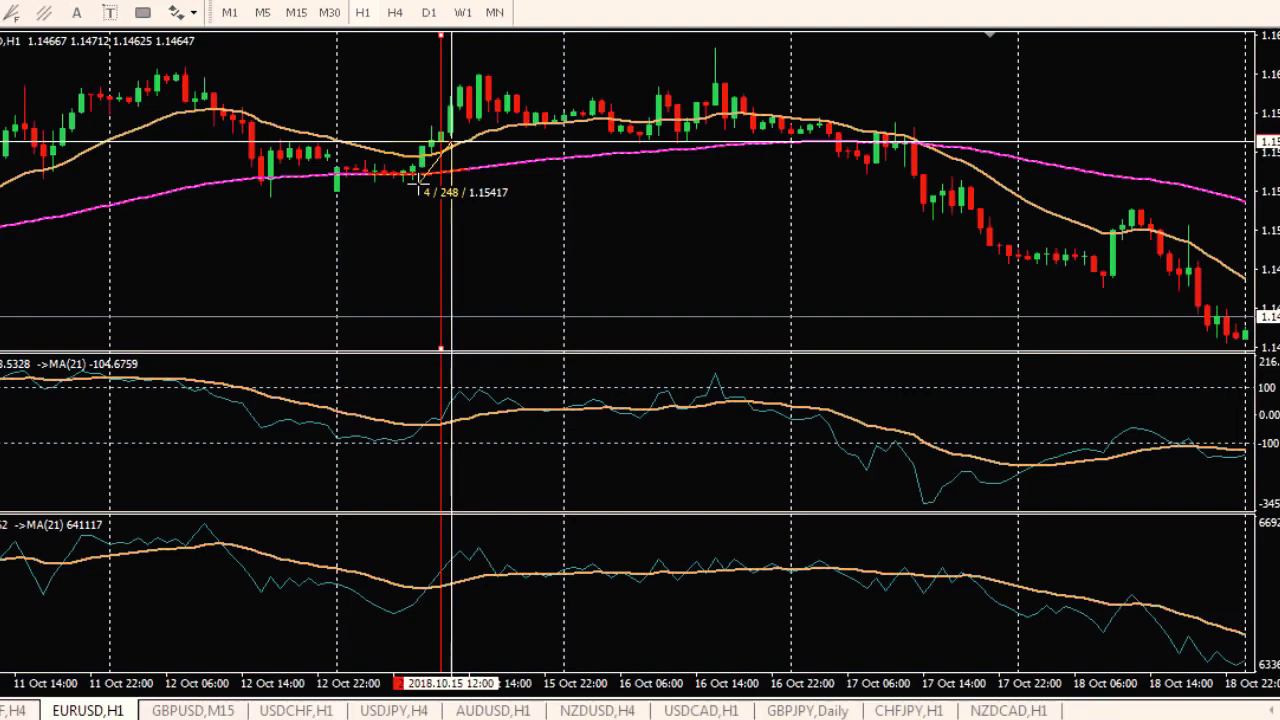
pyautogui.moveTo(420, 185); pyautogui.dragTo(490, 78)
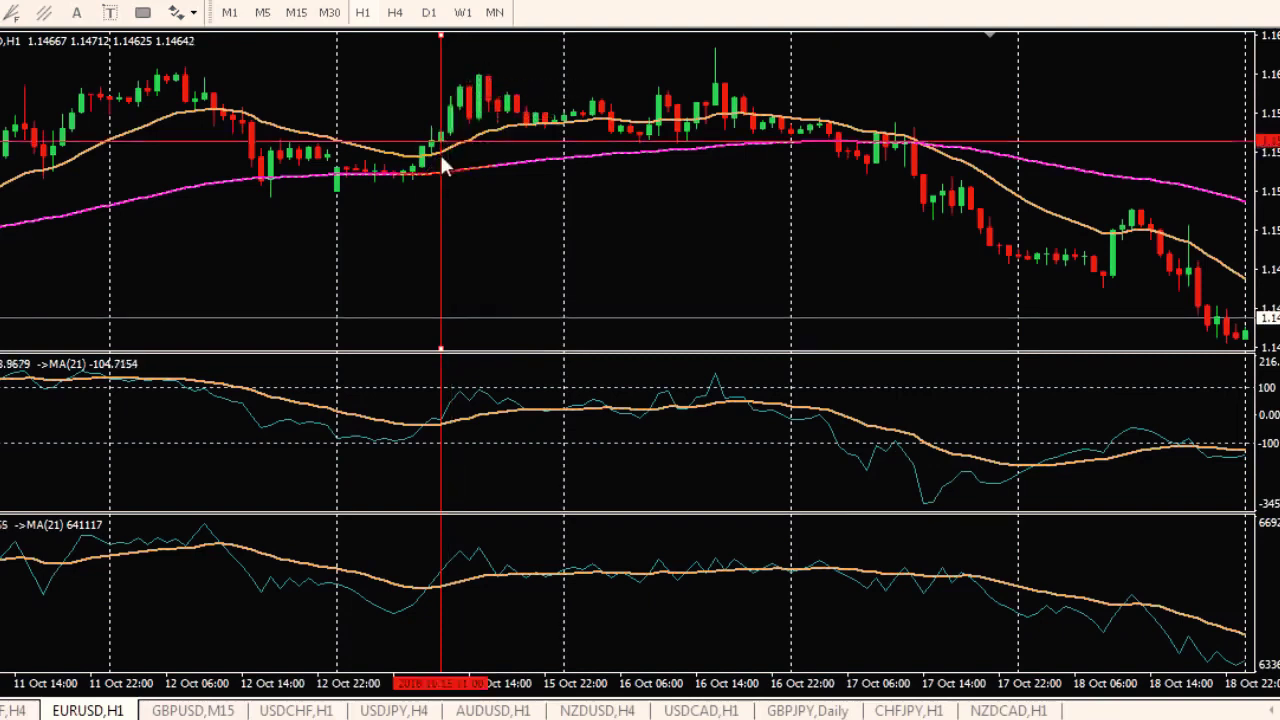
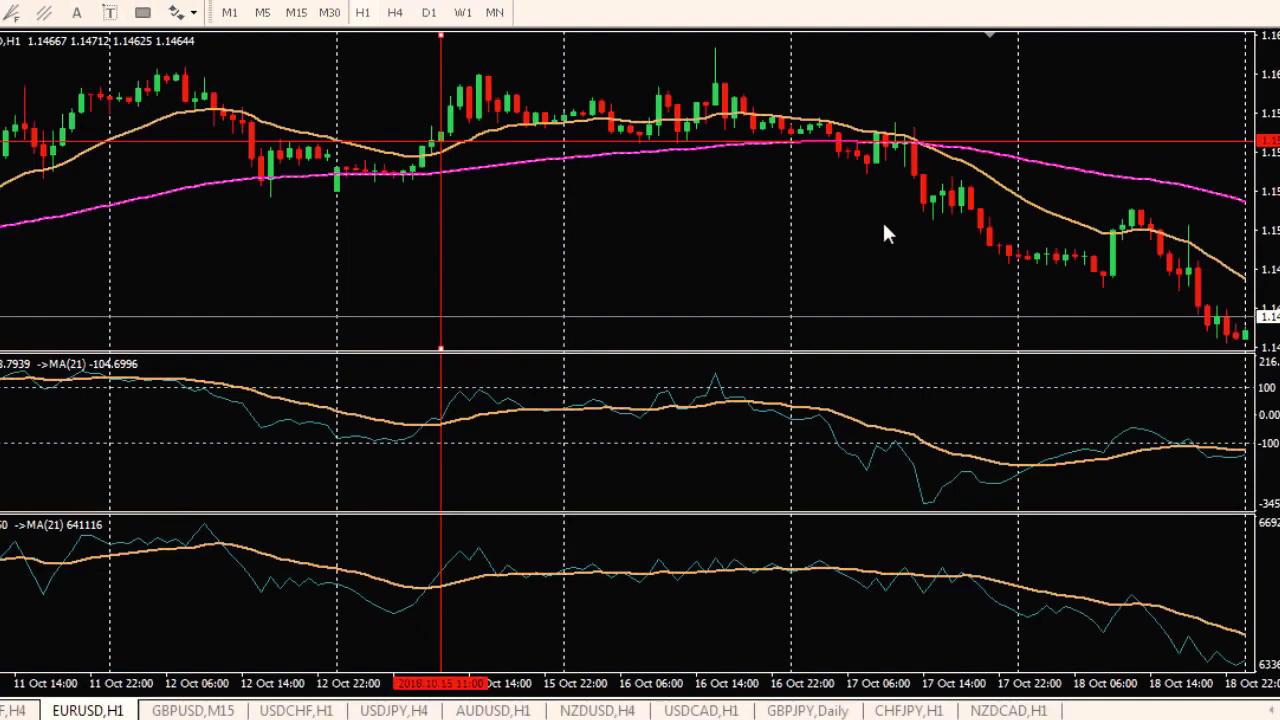
# Mark the sell setup at 17 October 06:00 with the vertical and horizontal lines, checking CCI and OBV below their averages.
pyautogui.moveTo(845, 168)
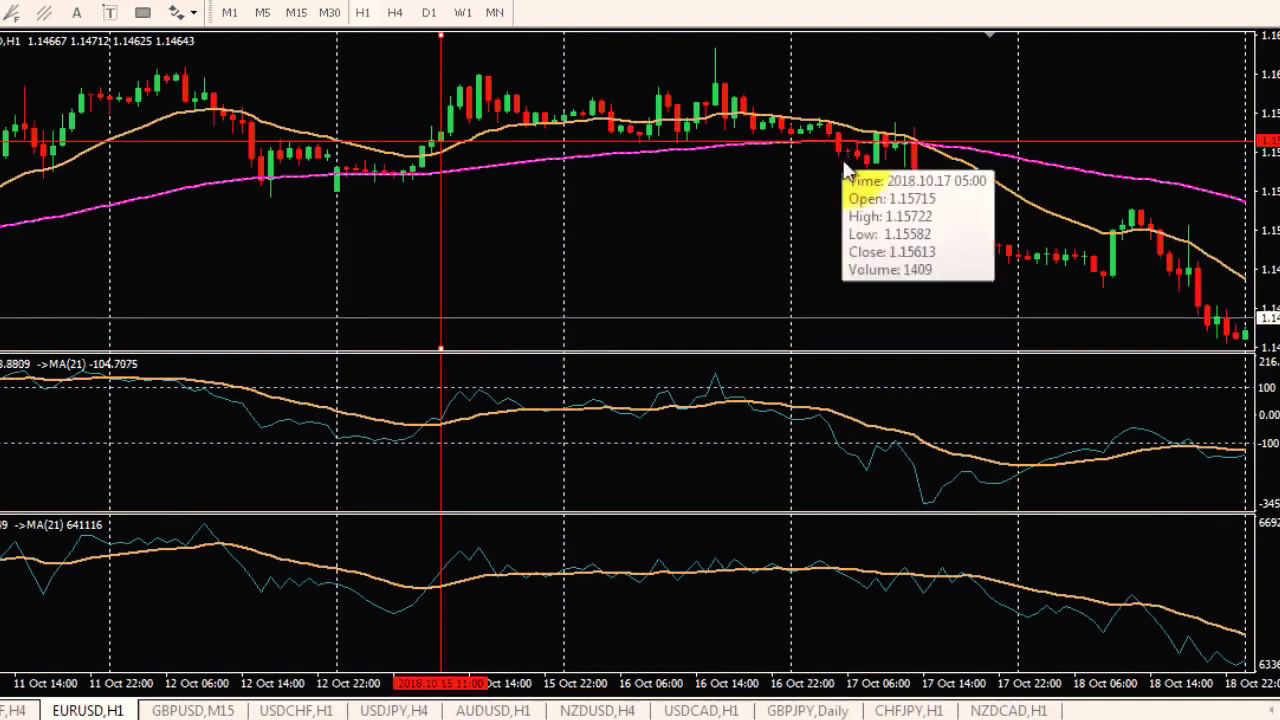
pyautogui.click(840, 167)
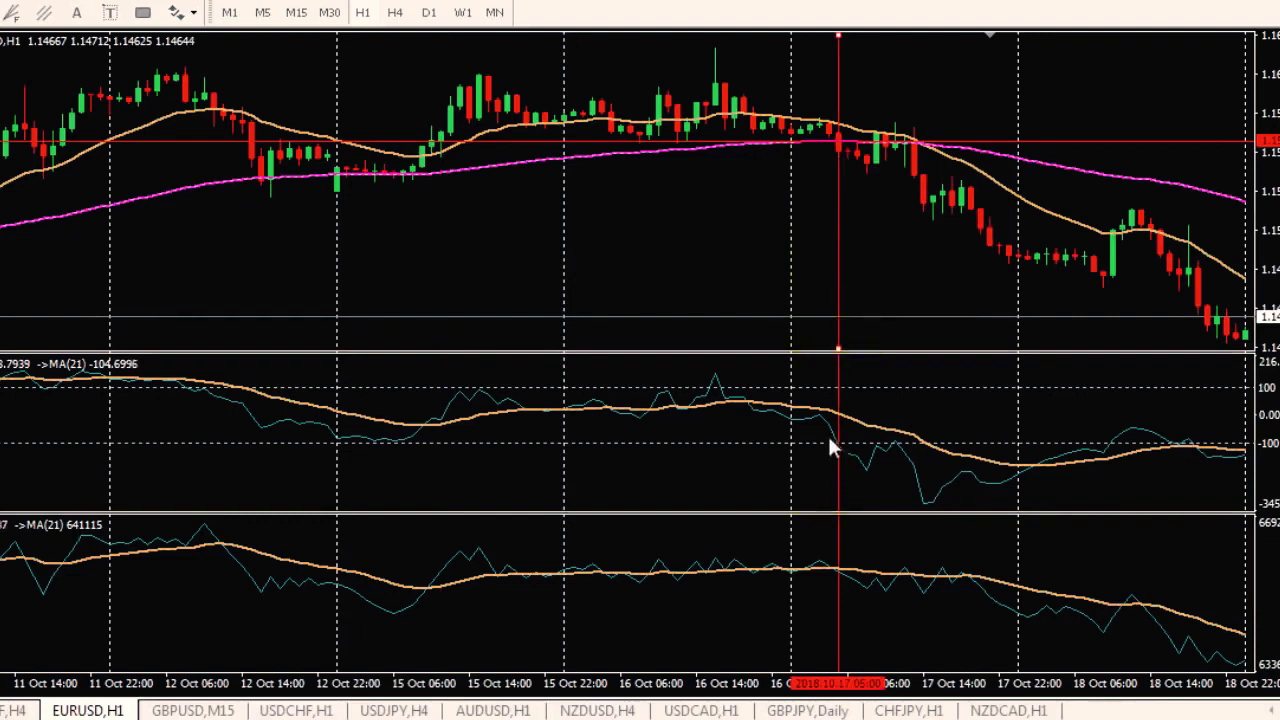
pyautogui.moveTo(848, 466)
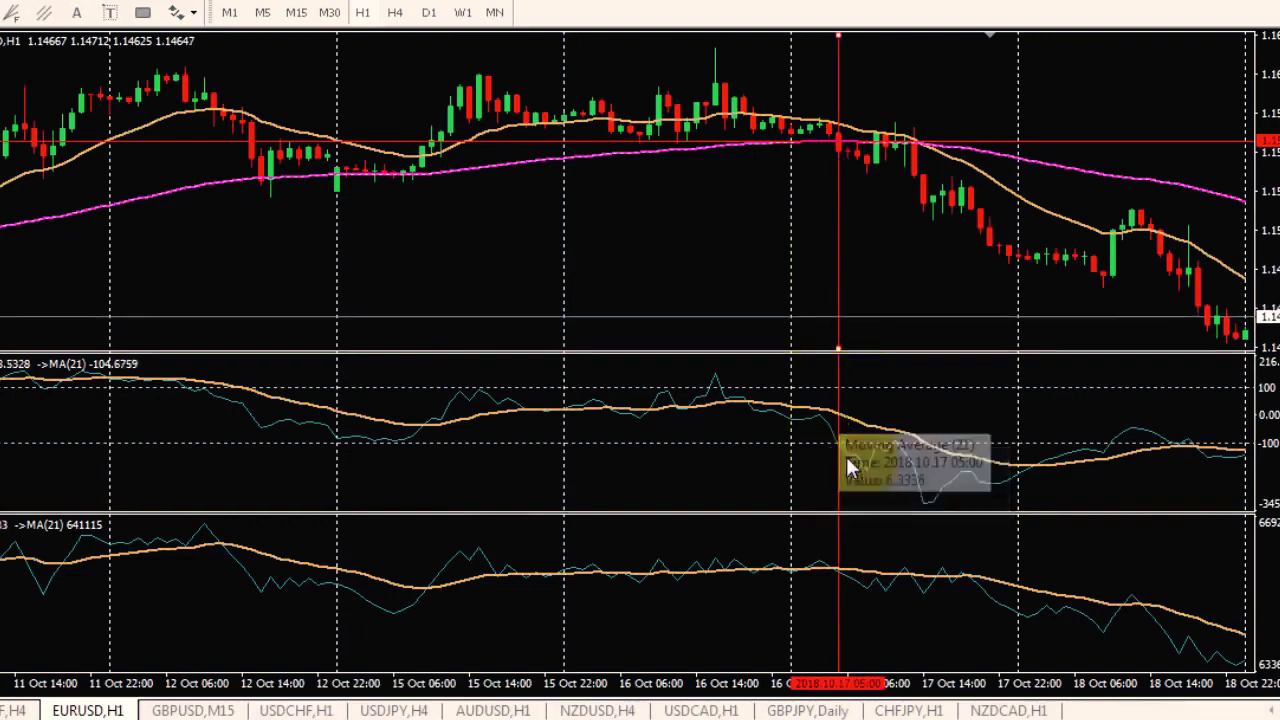
pyautogui.moveTo(847, 587)
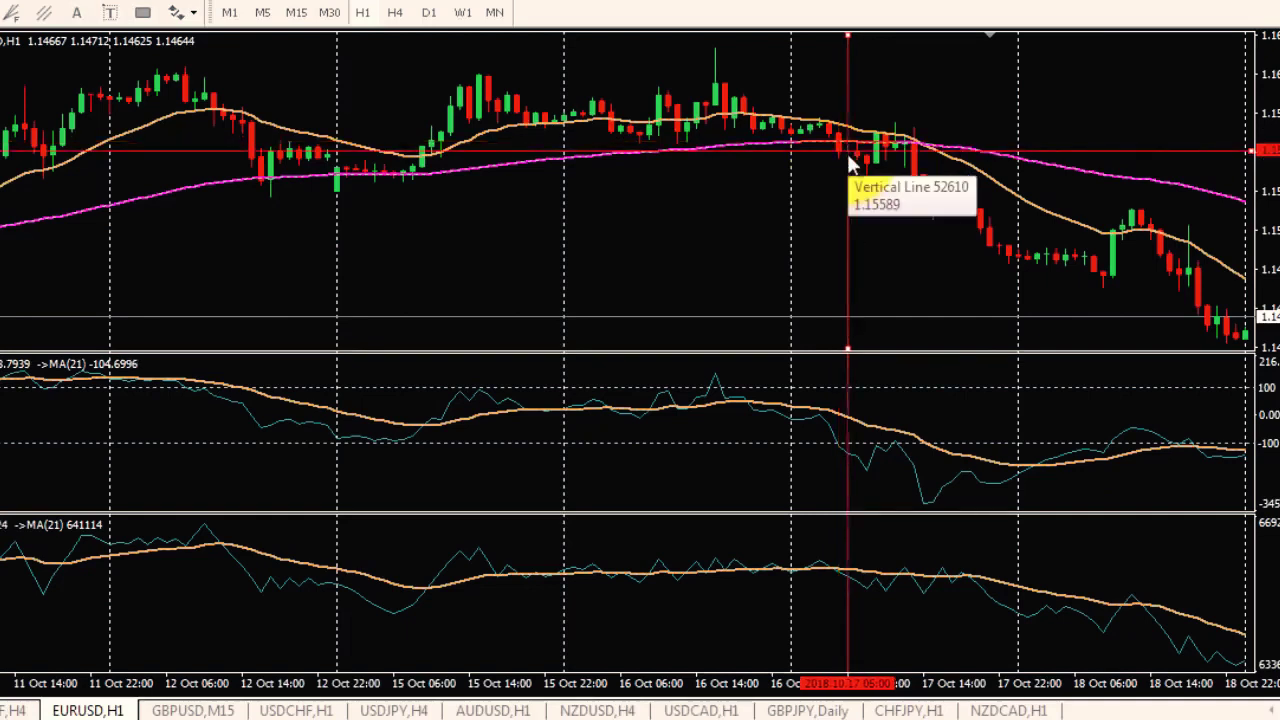
# Measure from the 17 October 06:00 sell entry up past the 21-period EMA and down to the following decline.
pyautogui.middleClick(848, 152)
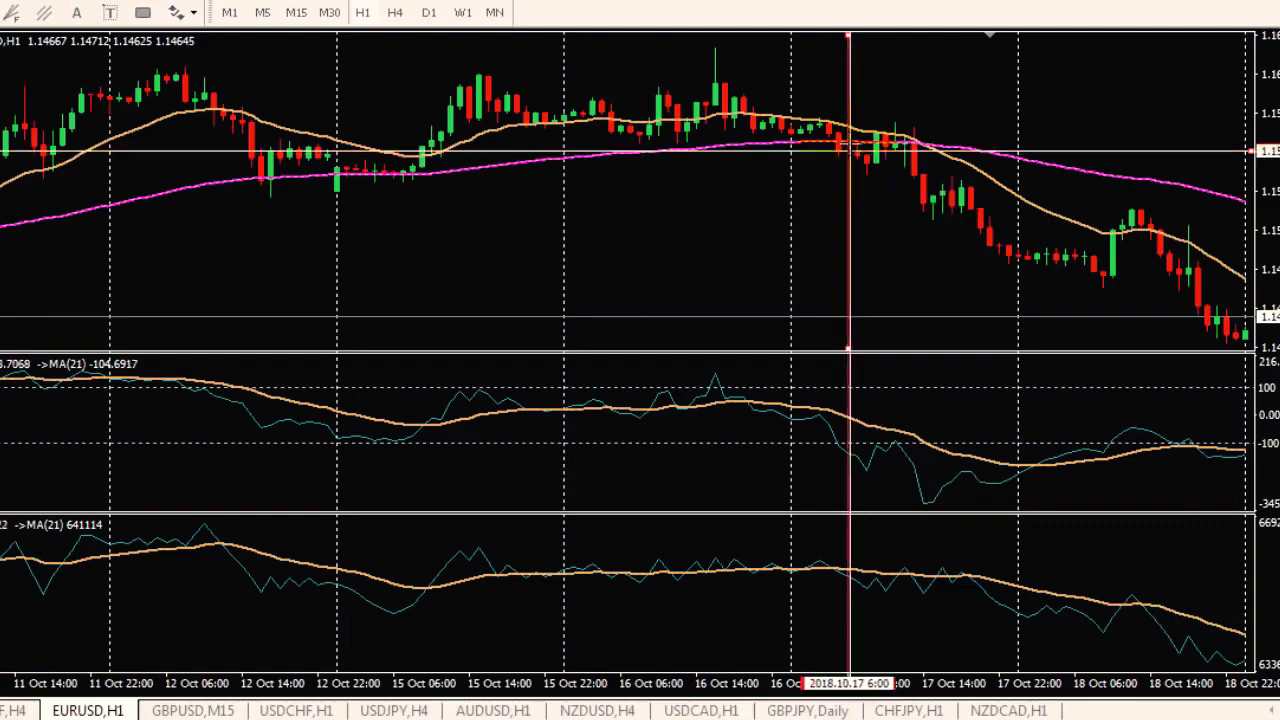
pyautogui.moveTo(848, 152); pyautogui.dragTo(836, 110)
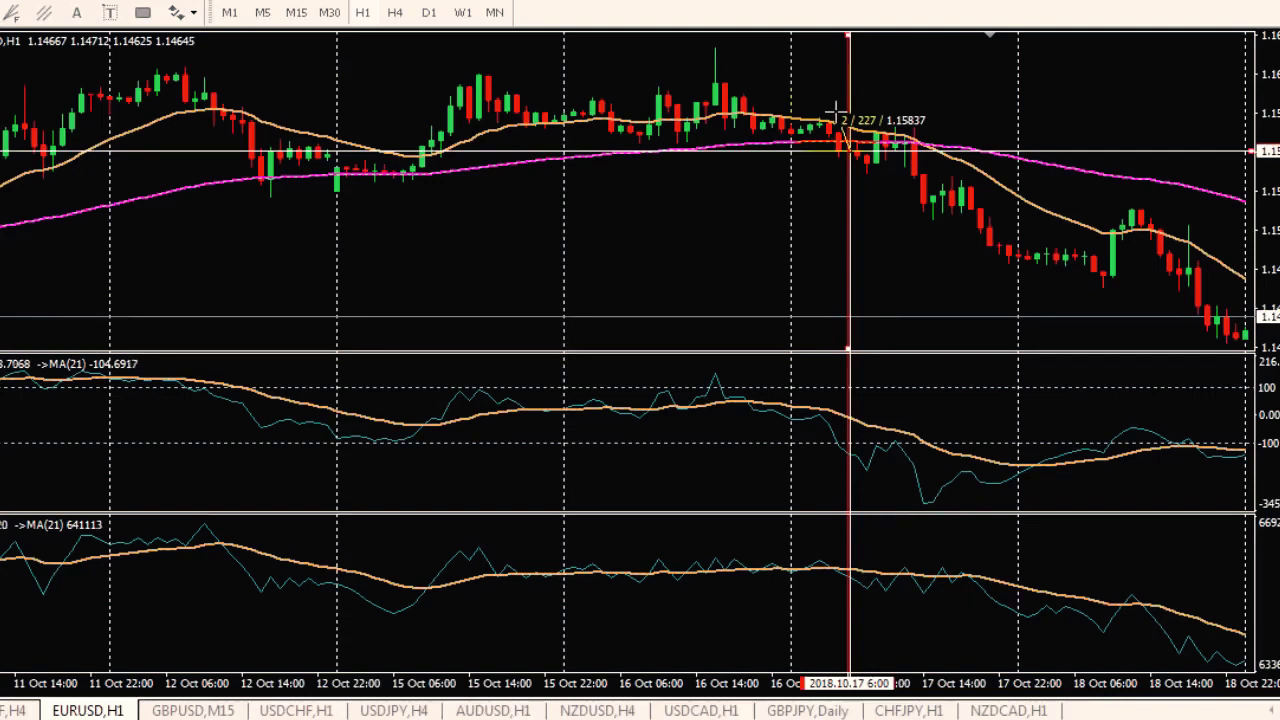
pyautogui.moveTo(836, 110); pyautogui.dragTo(921, 193)
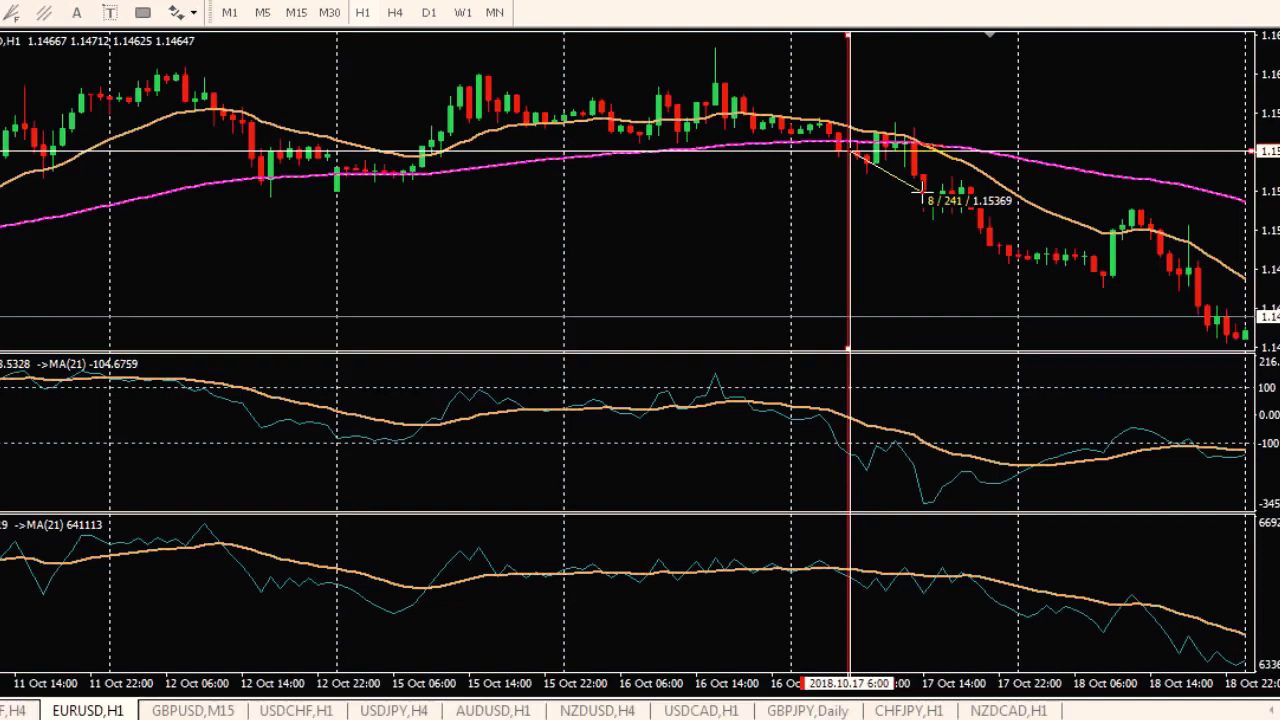
pyautogui.moveTo(921, 193); pyautogui.dragTo(926, 200)
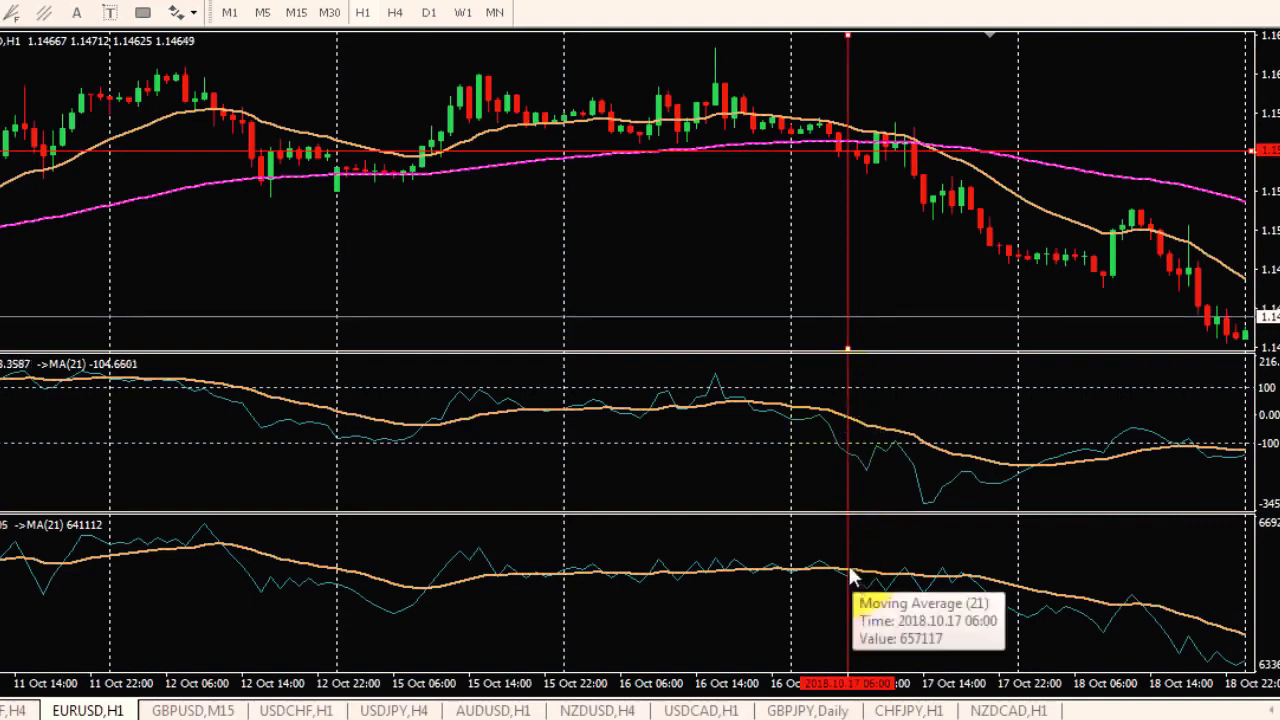
pyautogui.moveTo(874, 426)
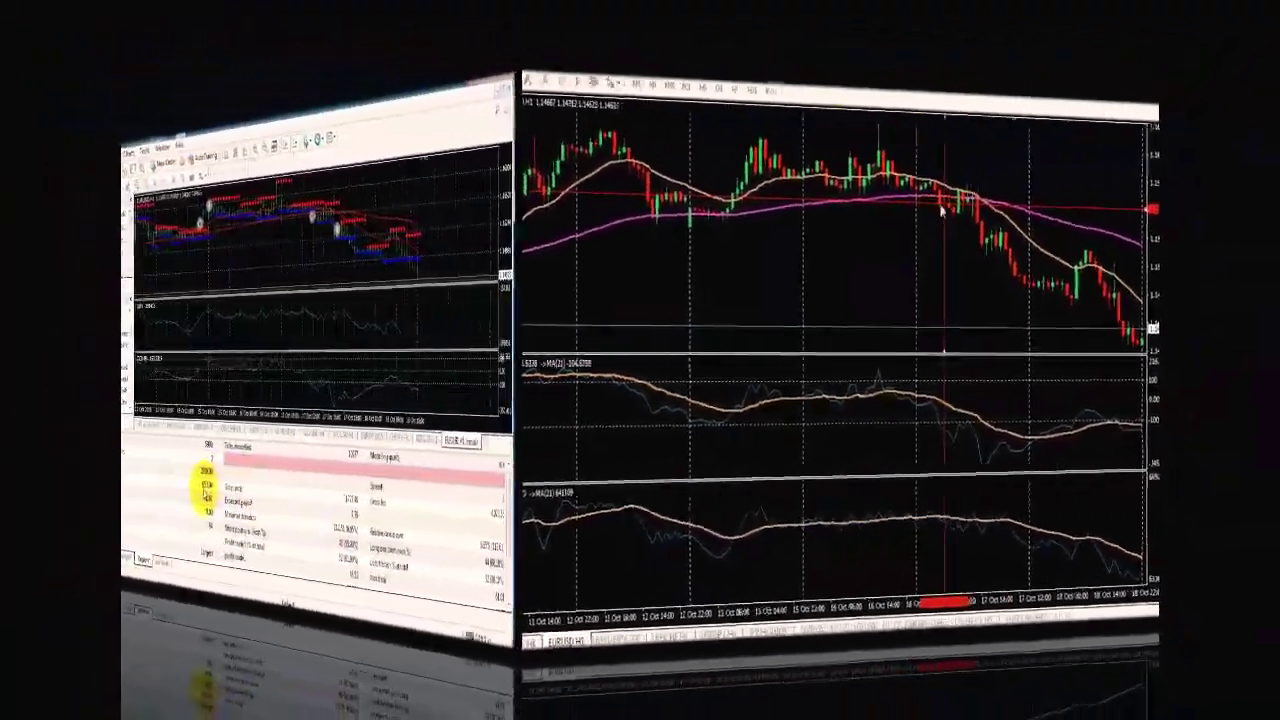
# Show the backtest's balance graph and display the EURUSD visual test chart as candlesticks.
pyautogui.click(137, 560)
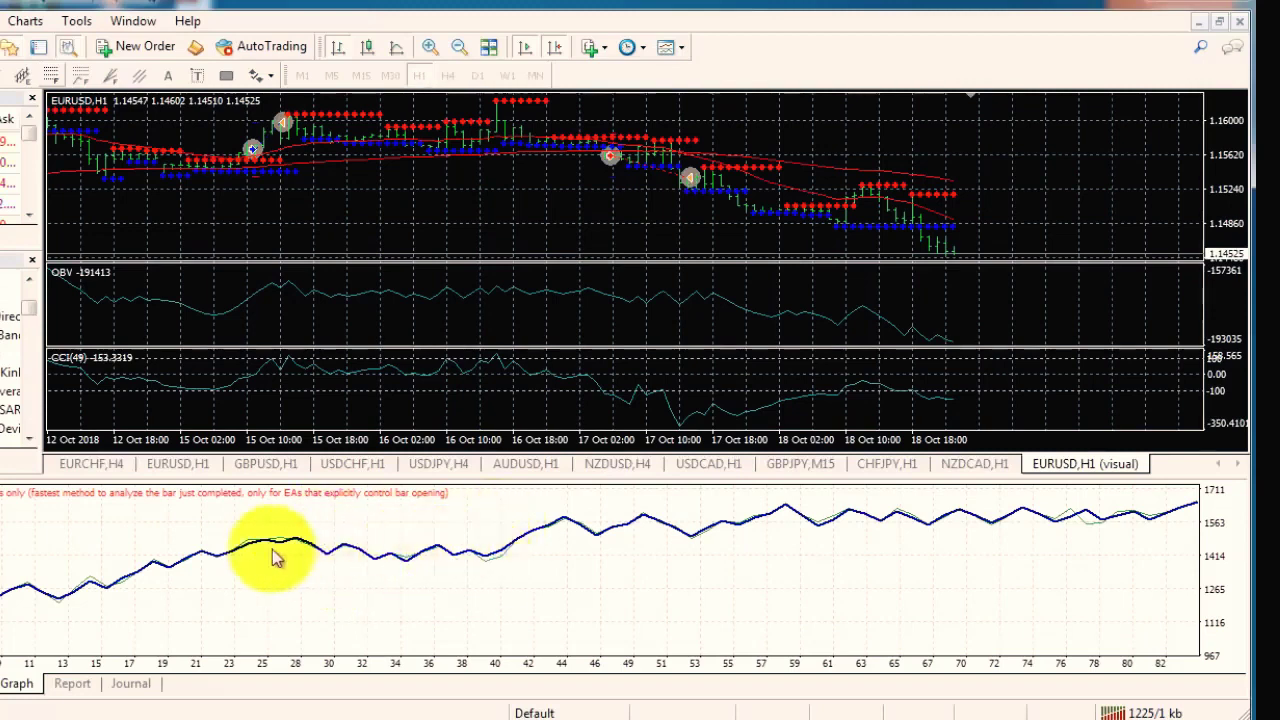
pyautogui.moveTo(483, 563)
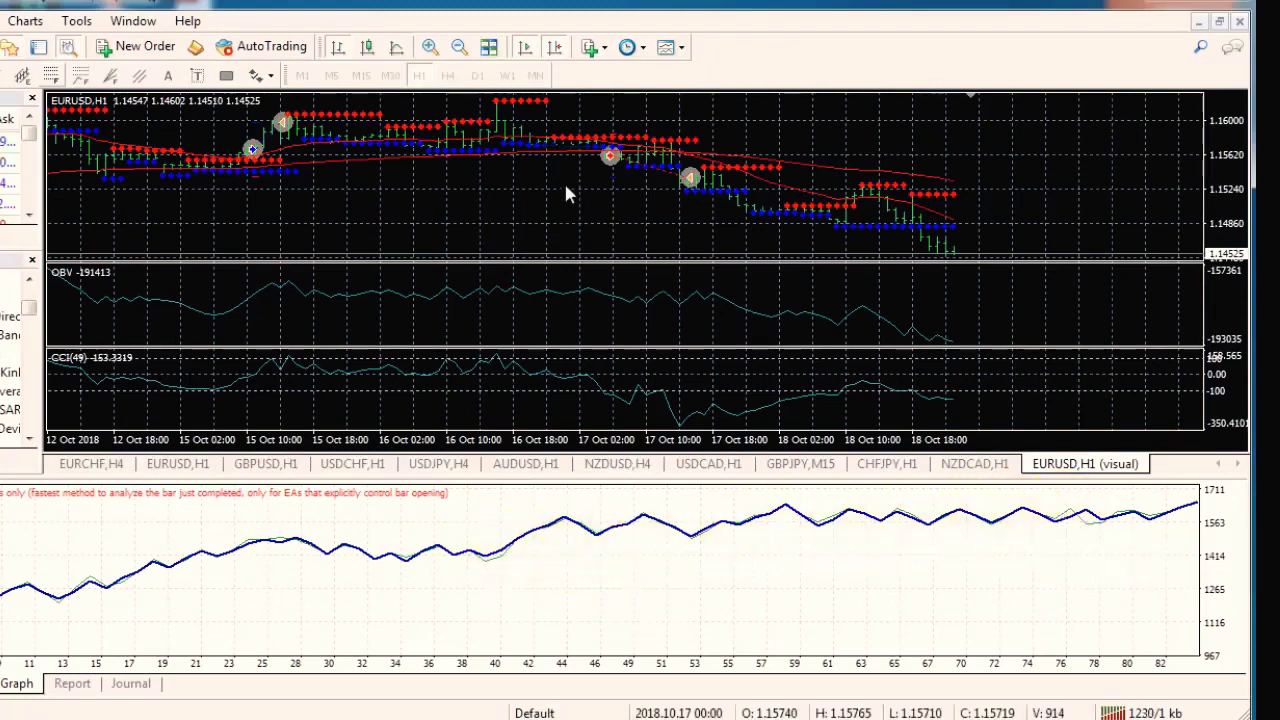
pyautogui.hotkey('alt', '2')
pyautogui.moveTo(787, 197)
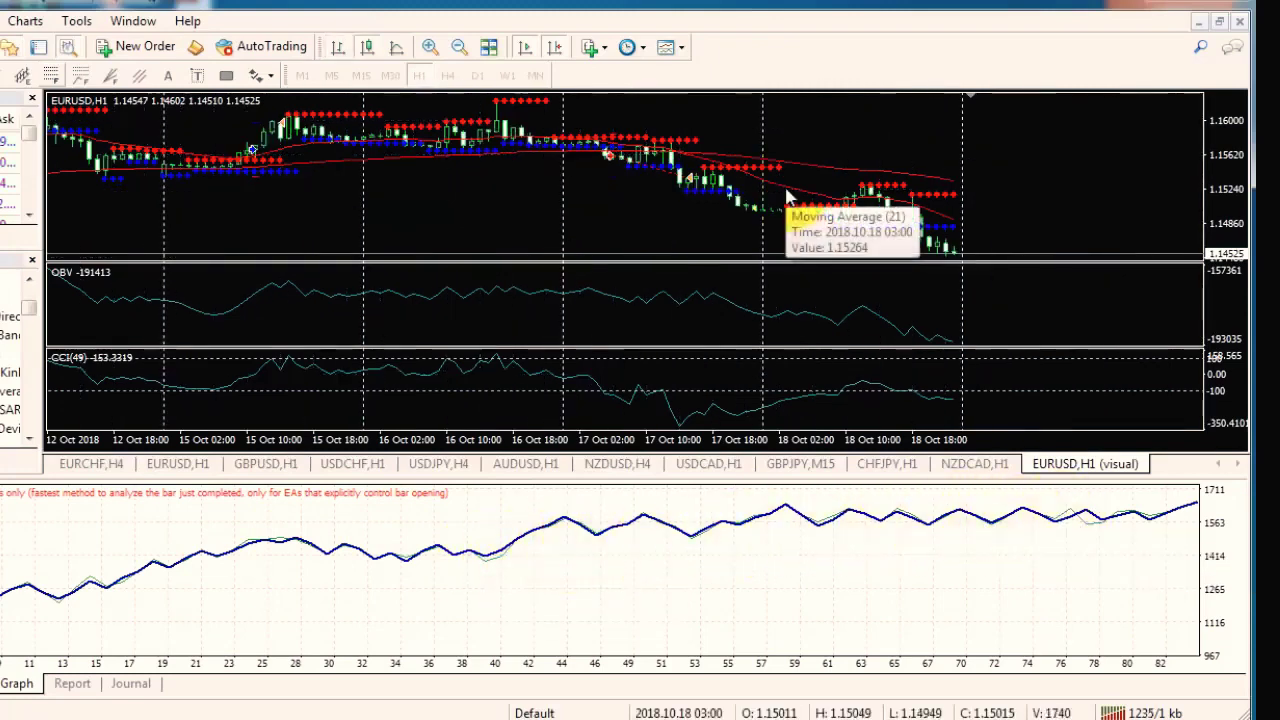
# Add goldenrod 21-period exponential moving averages to the visual test's OBV, CCI and price windows, applied to Close on the price chart.
pyautogui.moveTo(812, 173)
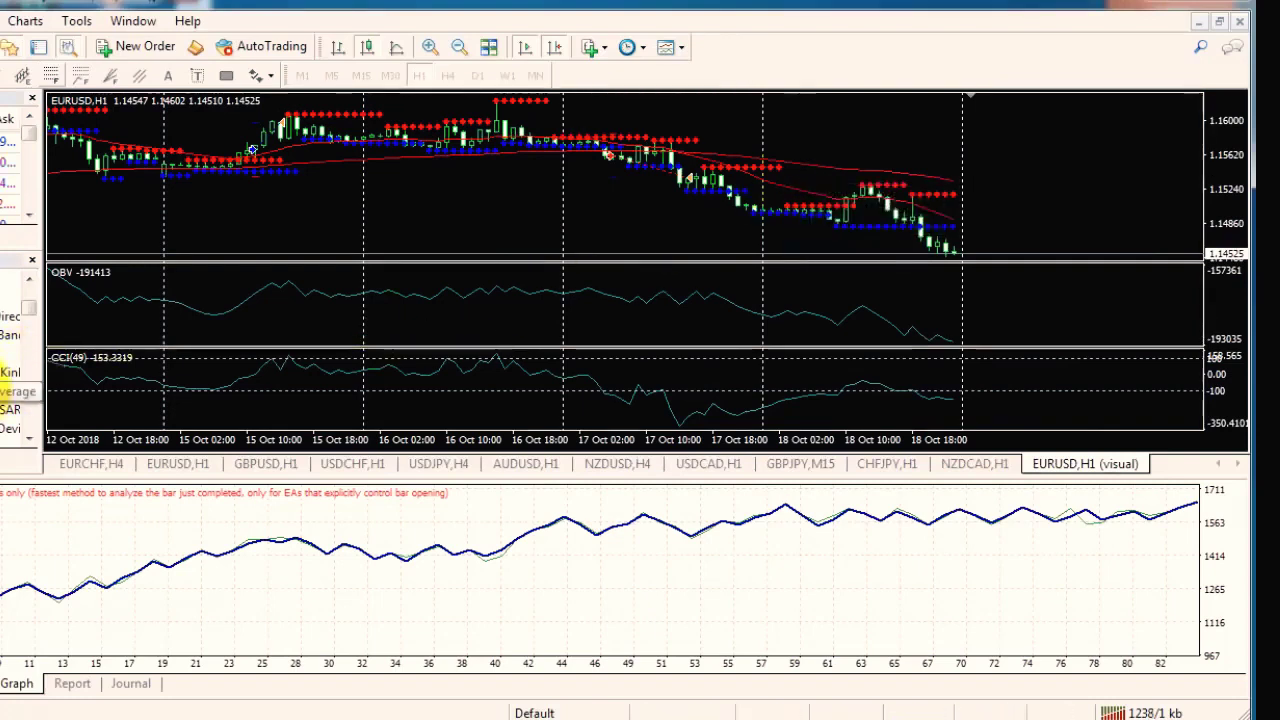
pyautogui.doubleClick(16, 391)
pyautogui.click(449, 418)
pyautogui.click(556, 513)
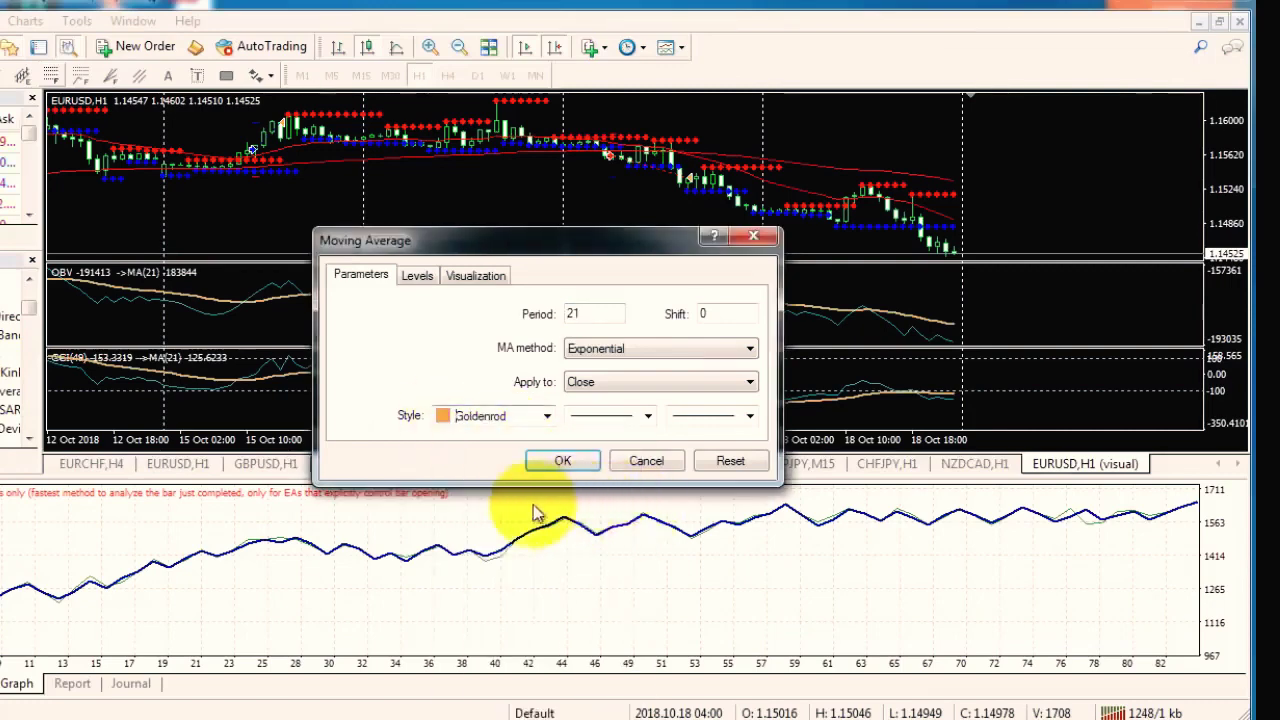
pyautogui.click(566, 463)
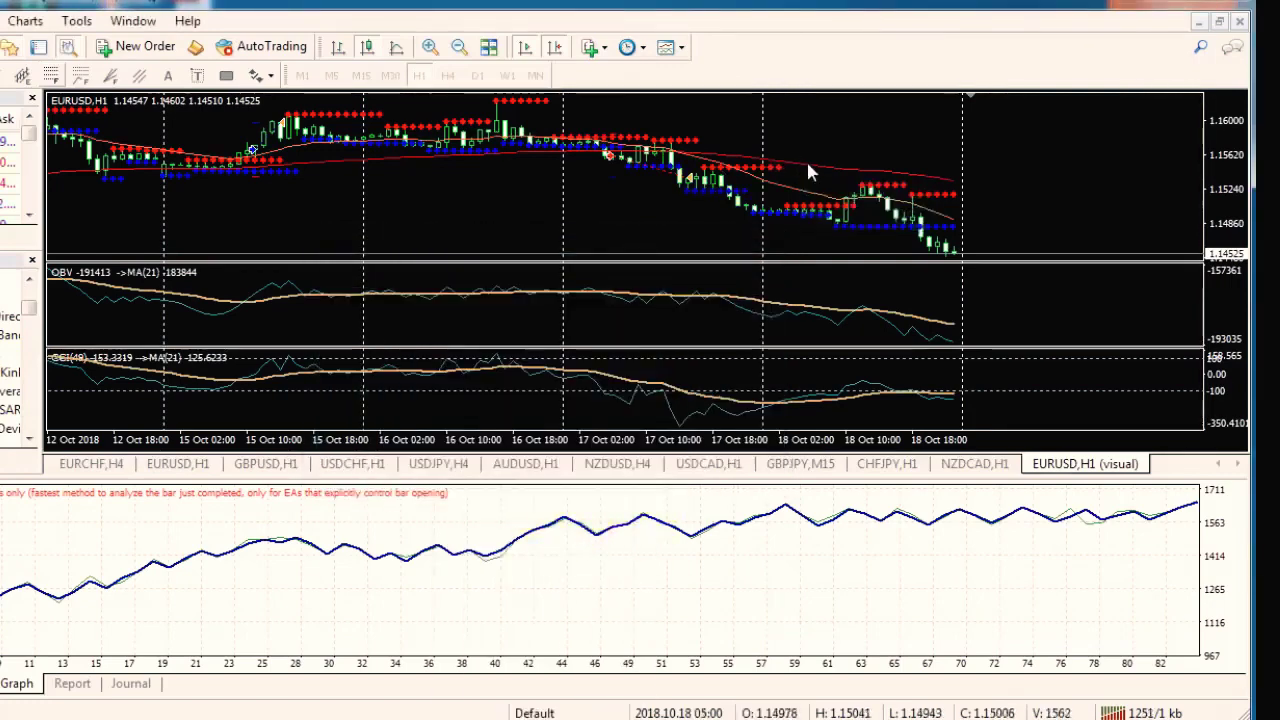
# Hide the Strategy Tester and measure from the 17 October 05:00 sell entry up to the resistance level on the visual test chart.
pyautogui.moveTo(808, 167)
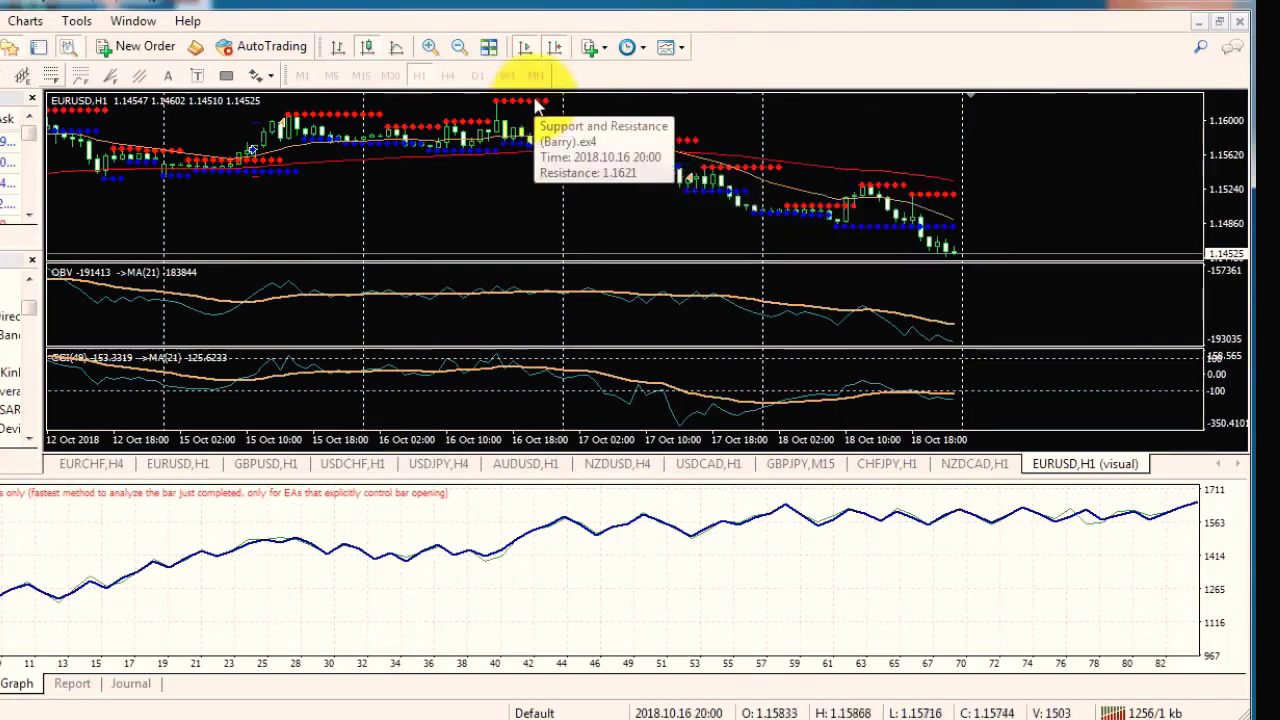
pyautogui.moveTo(658, 178)
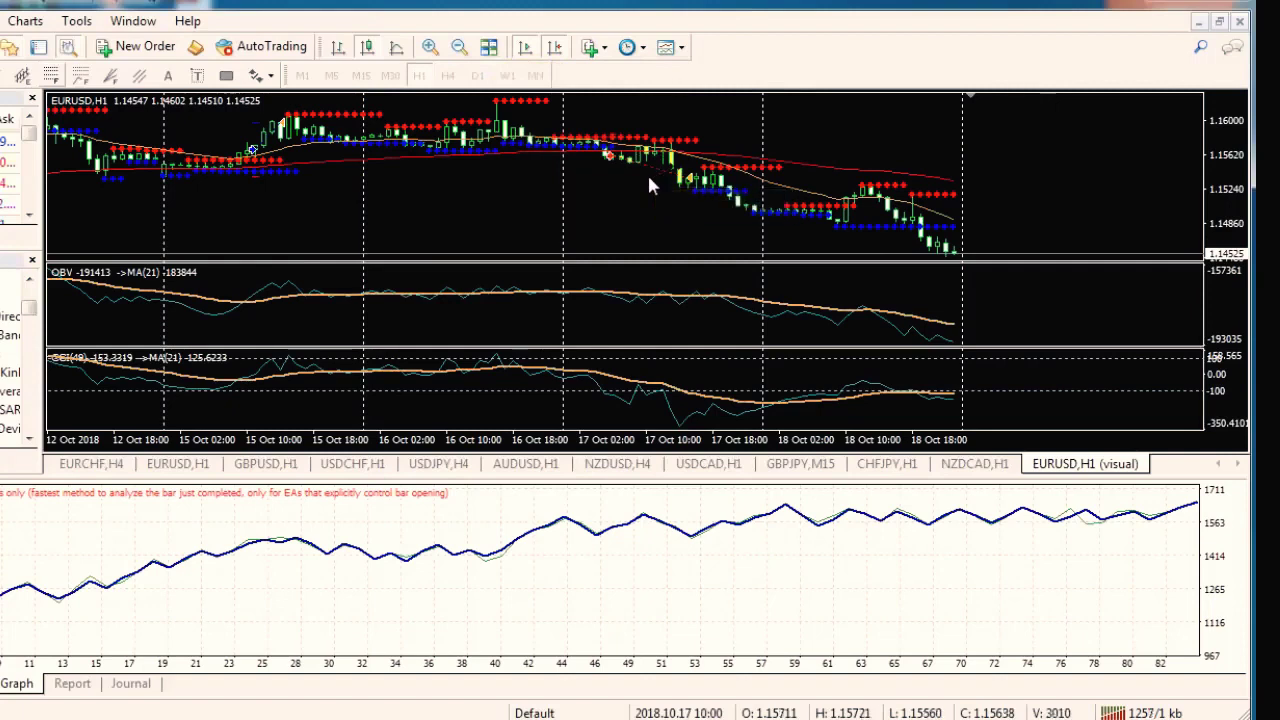
pyautogui.hotkey('ctrl', 'r')
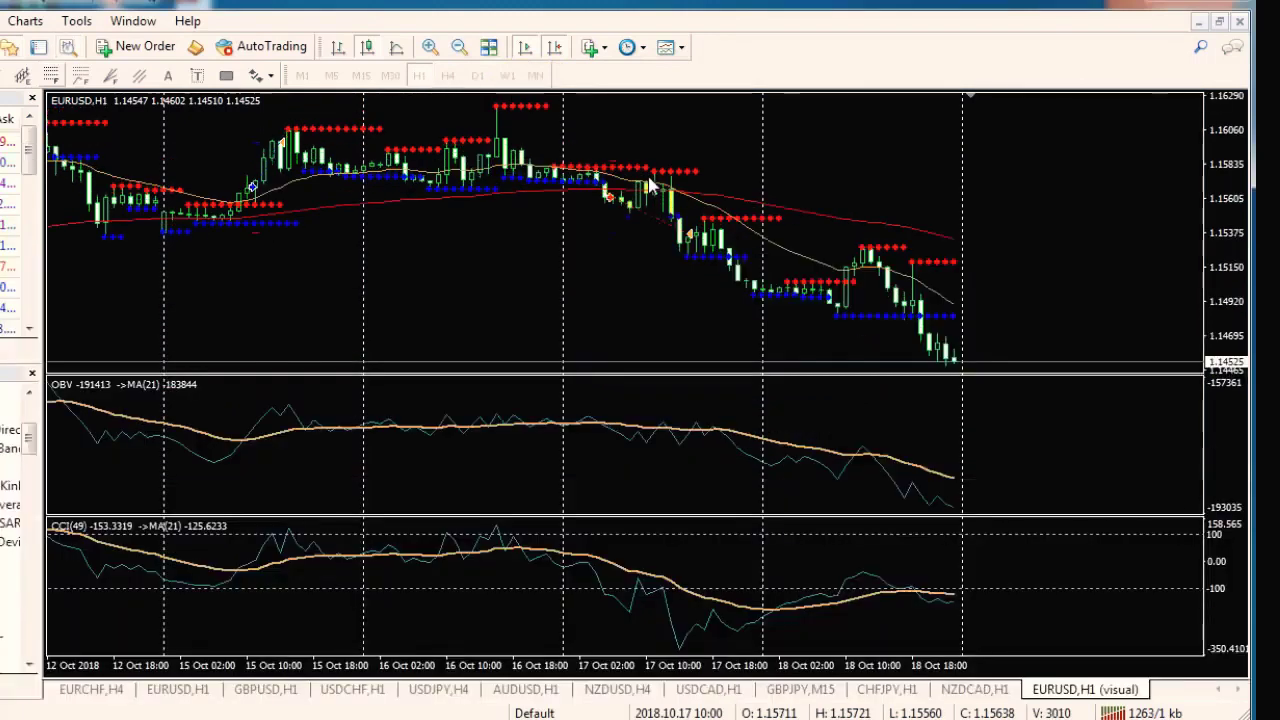
pyautogui.middleClick(606, 217)
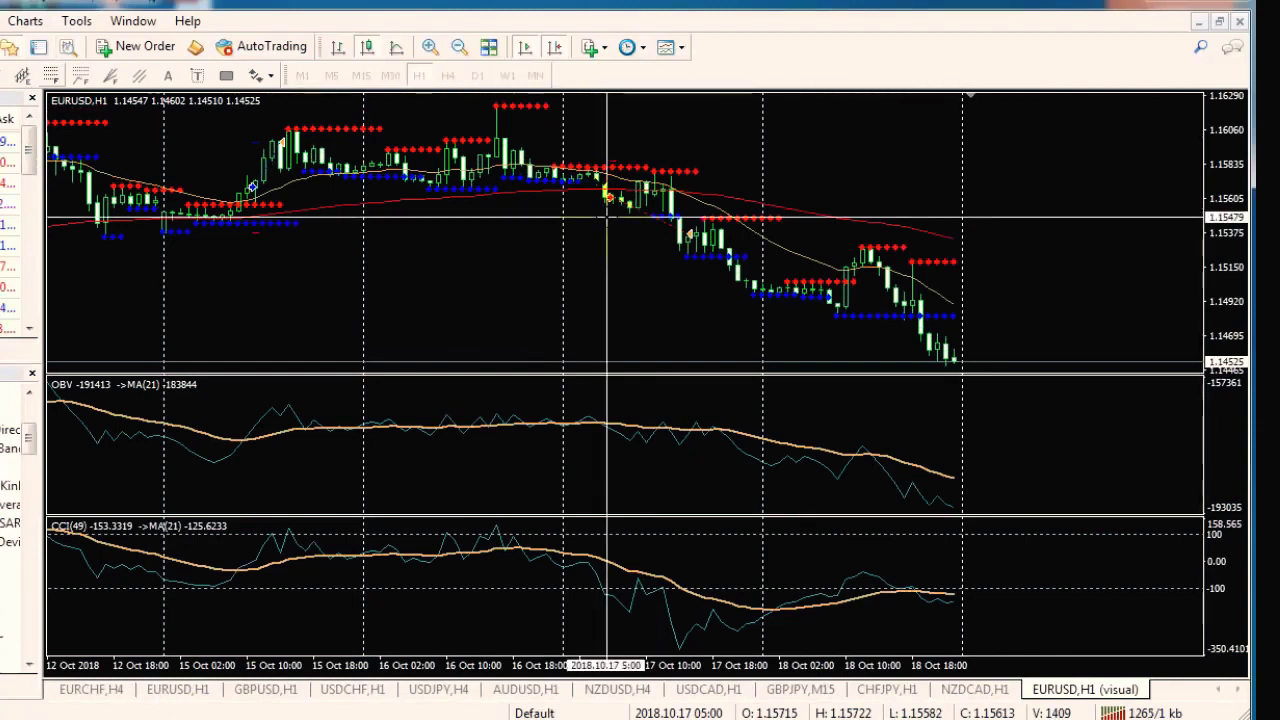
pyautogui.moveTo(612, 199); pyautogui.dragTo(615, 165)
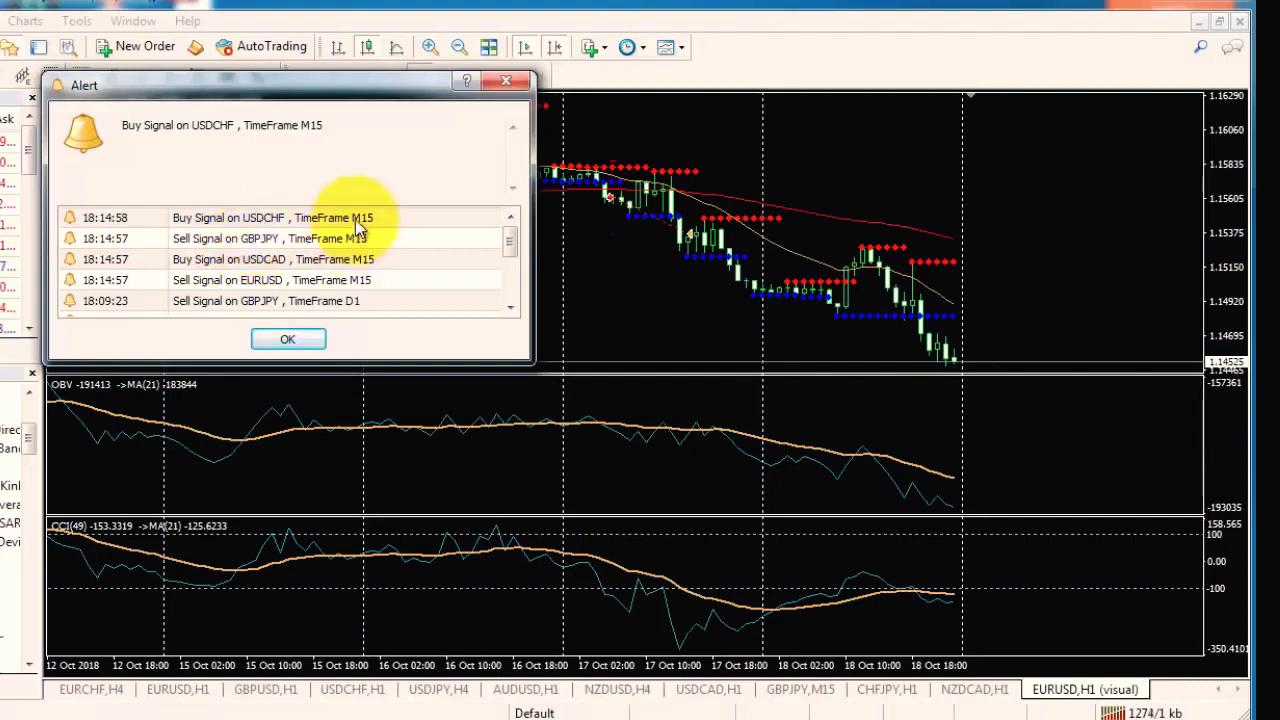
# Check the alerted signals on the EURCHF chart's dashboard and set the USDCHF chart to the M15 timeframe.
pyautogui.click(290, 340)
pyautogui.click(90, 692)
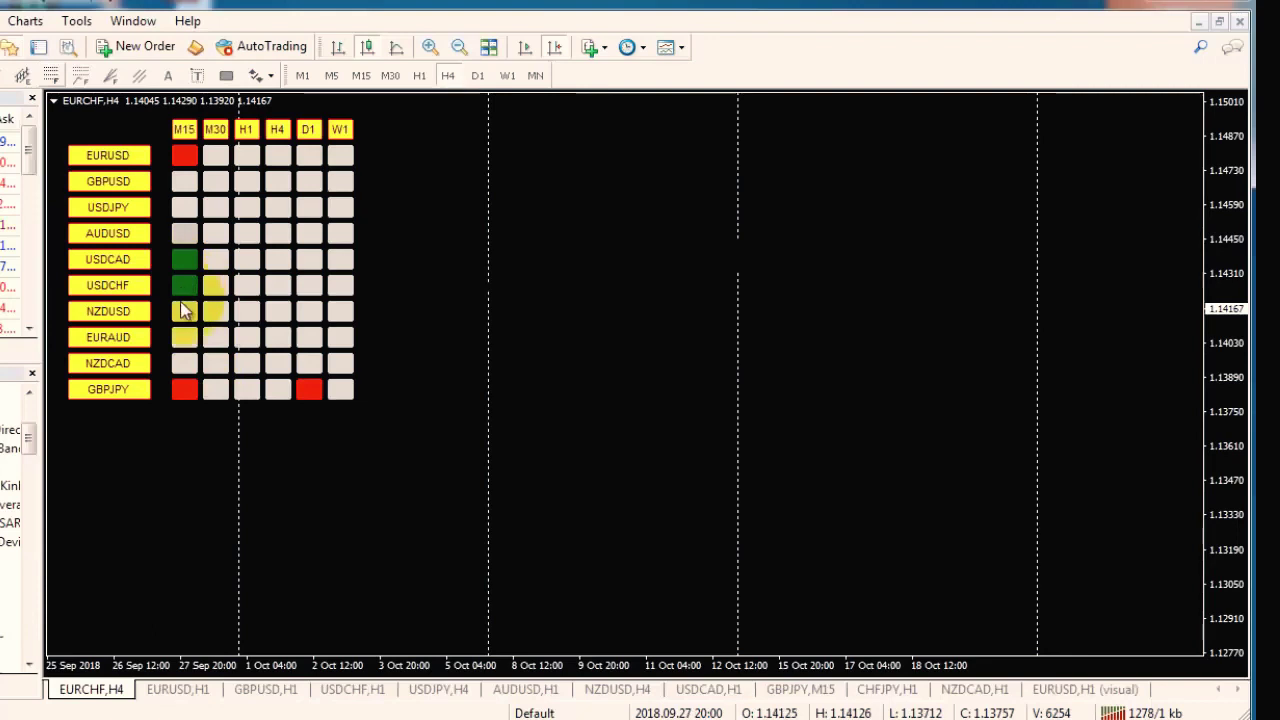
pyautogui.click(352, 690)
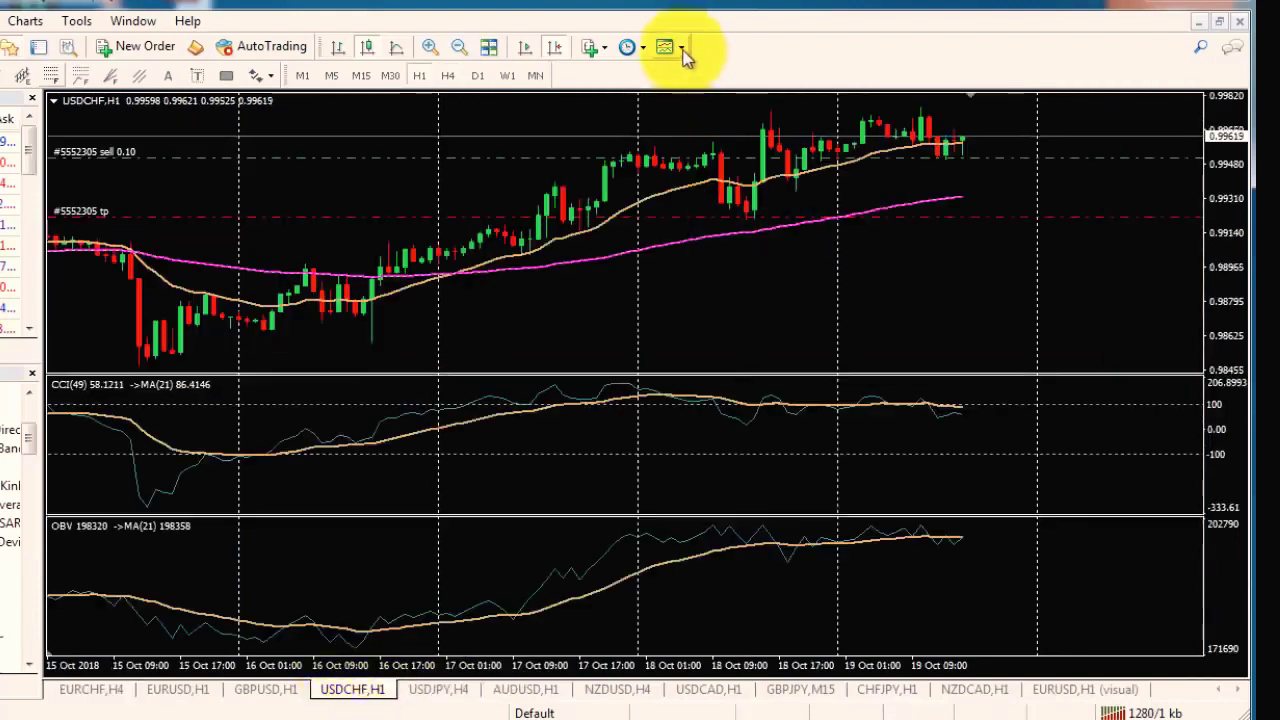
pyautogui.click(361, 75)
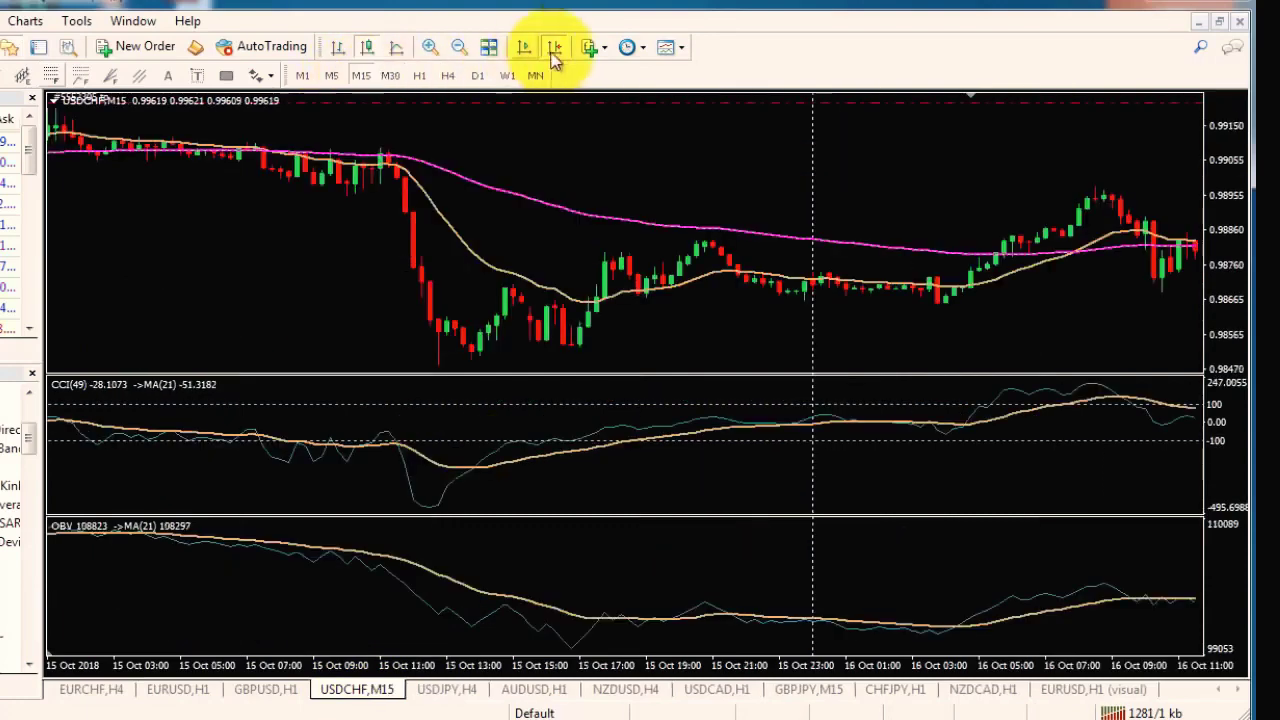
# Enable chart shift on the USDCHF M15 chart and mark the 19 October 15:30 candle with a vertical line to check its signal.
pyautogui.click(556, 48)
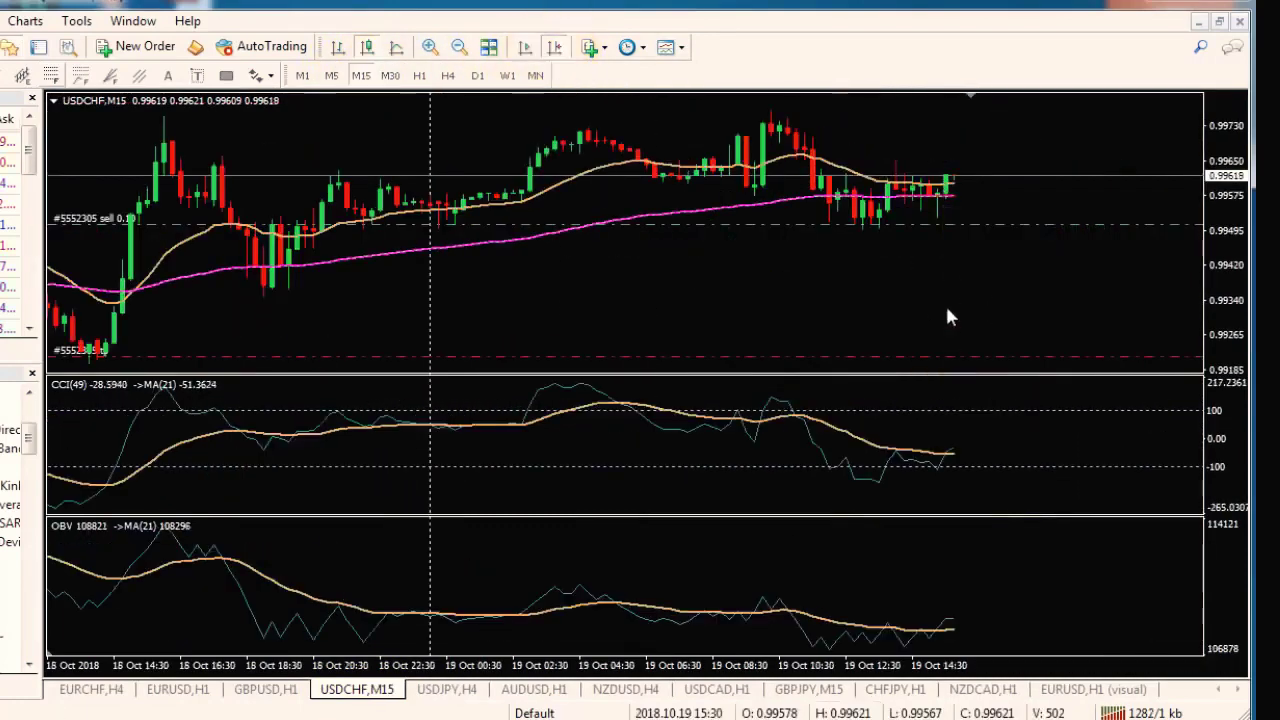
pyautogui.middleClick(948, 282)
pyautogui.middleClick(948, 282)
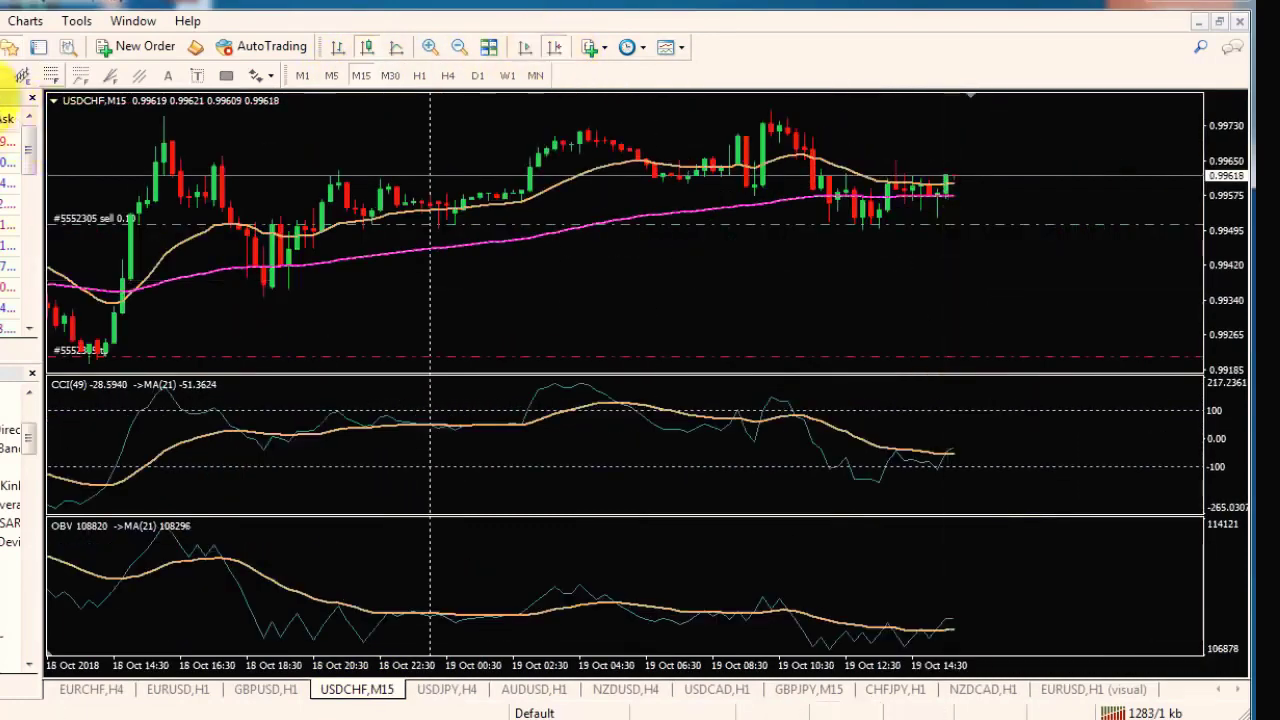
pyautogui.click(945, 185)
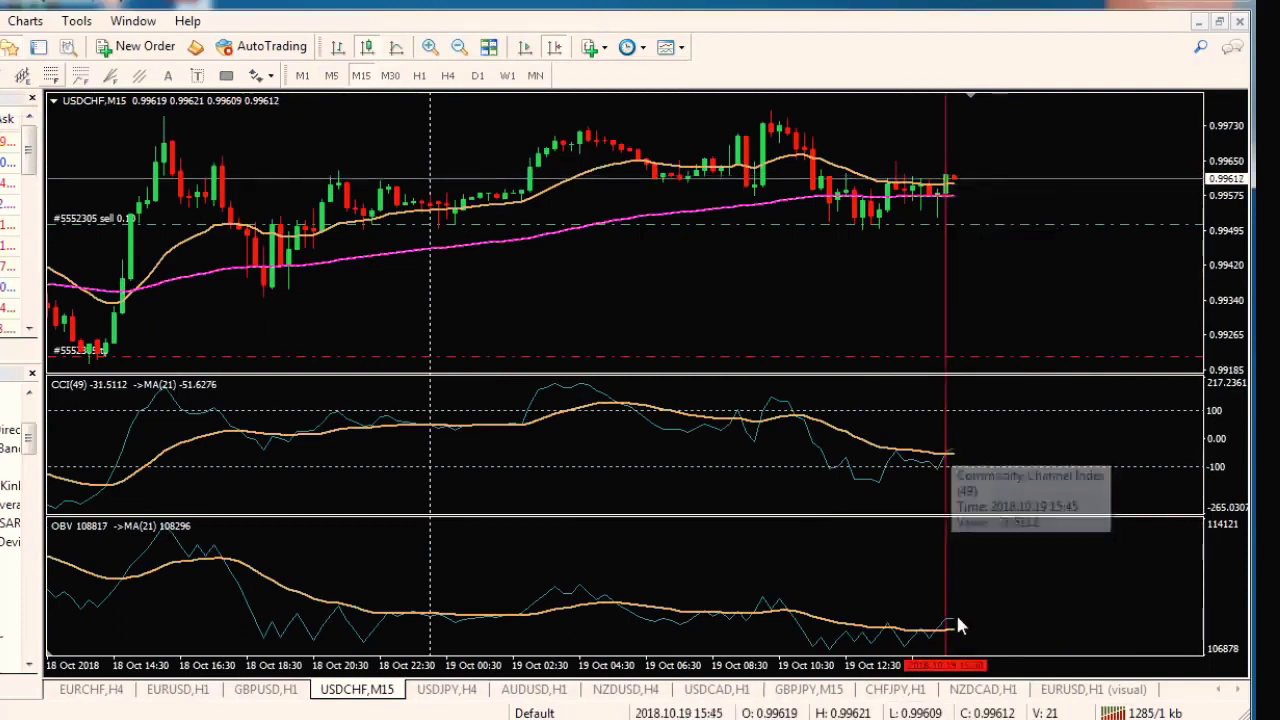
pyautogui.moveTo(940, 637)
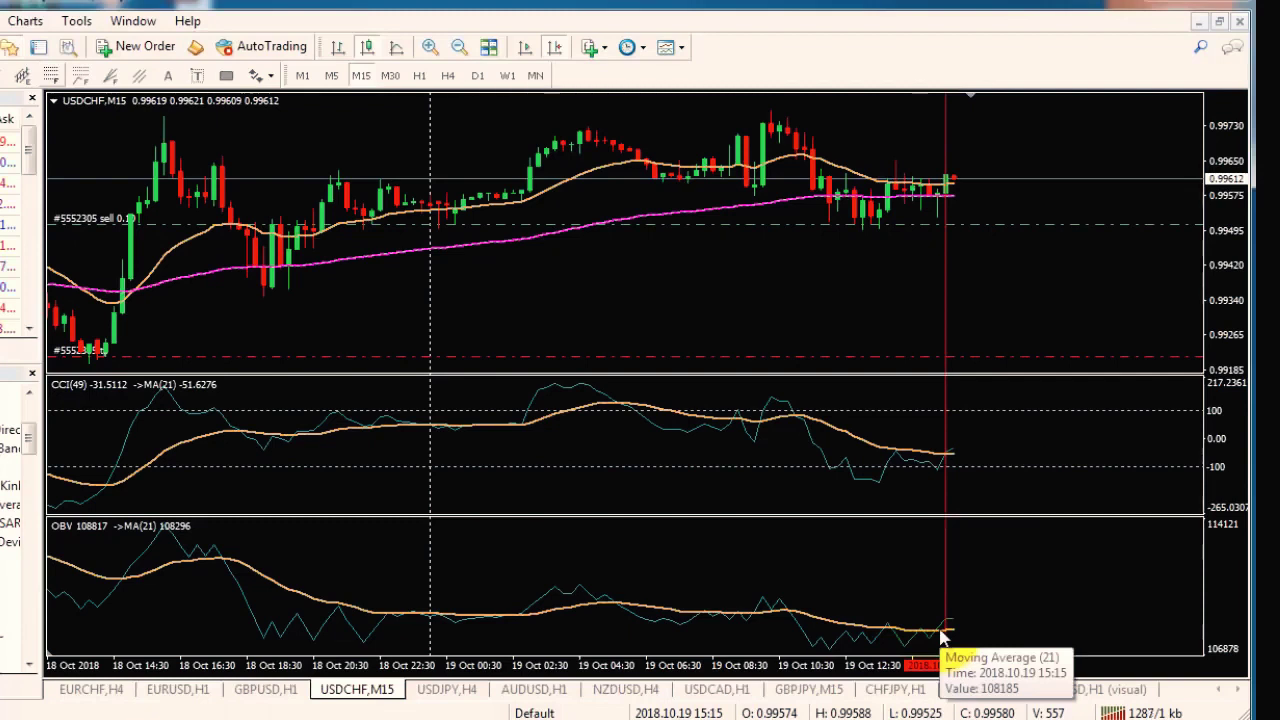
pyautogui.moveTo(952, 188)
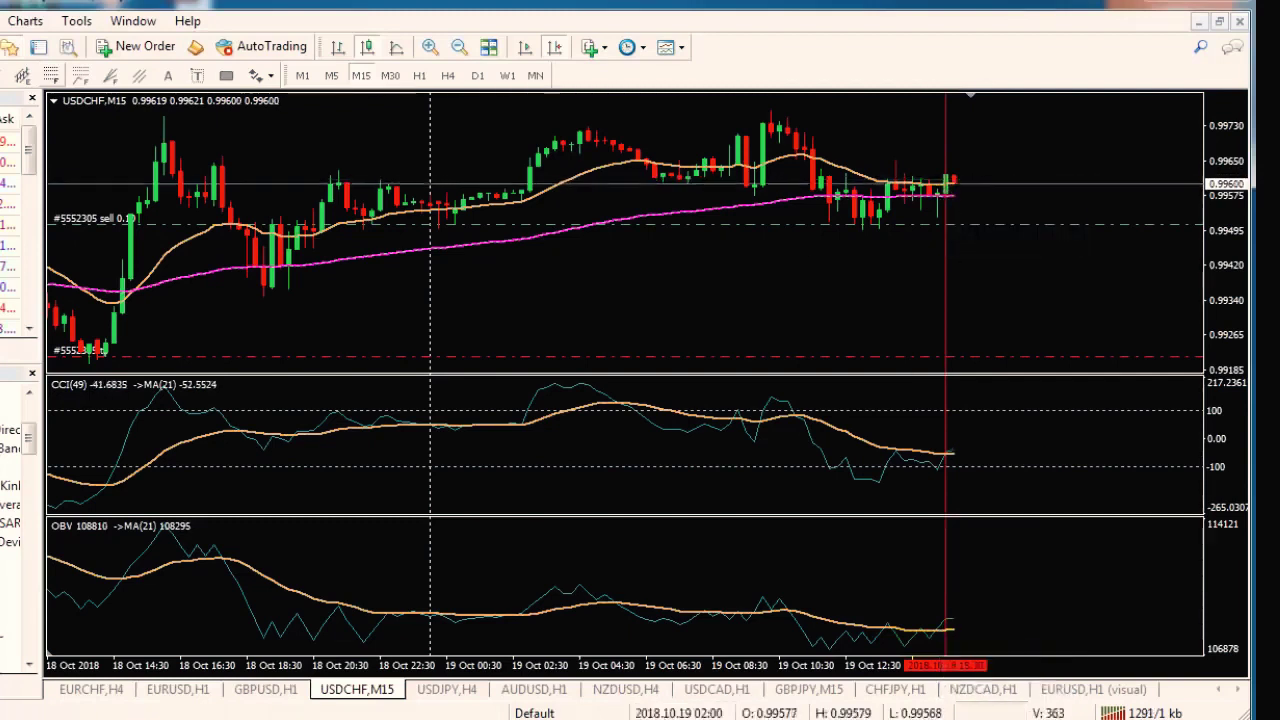
# Check the dashboard's EURUSD signal, set the EURUSD chart to M15 and mark its 19 October 15:30 candle with a vertical line.
pyautogui.click(108, 697)
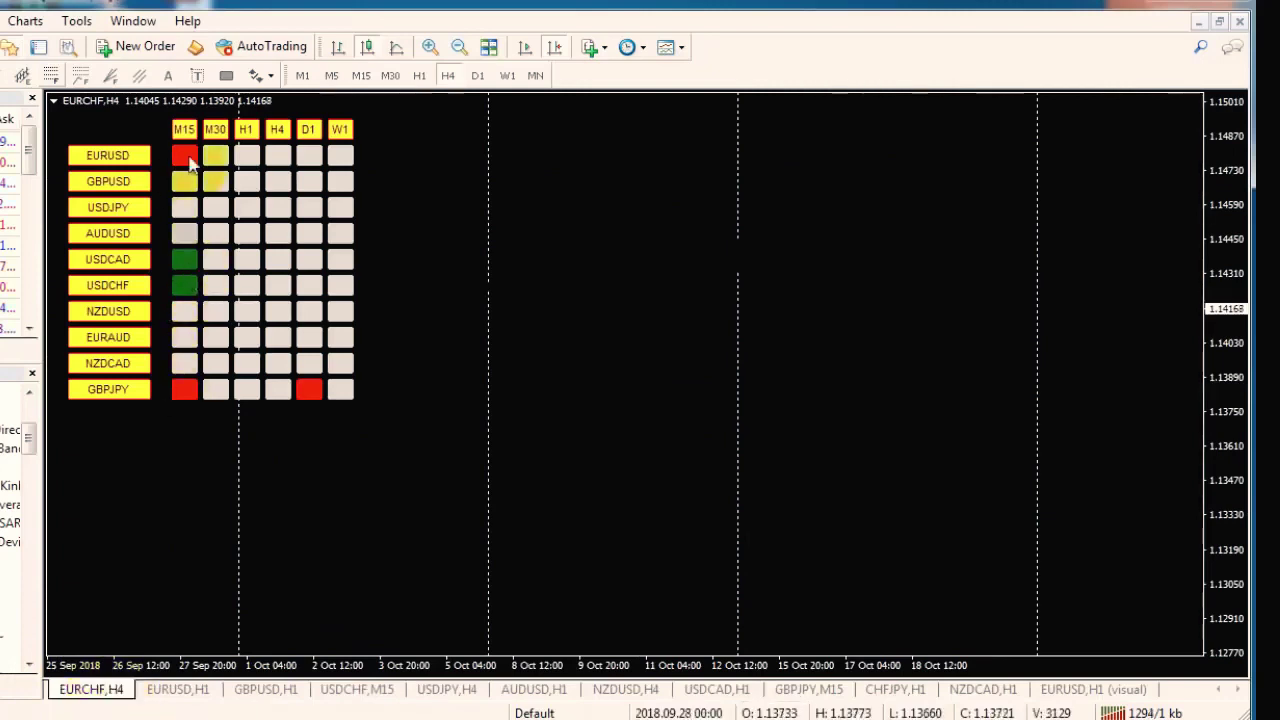
pyautogui.click(174, 696)
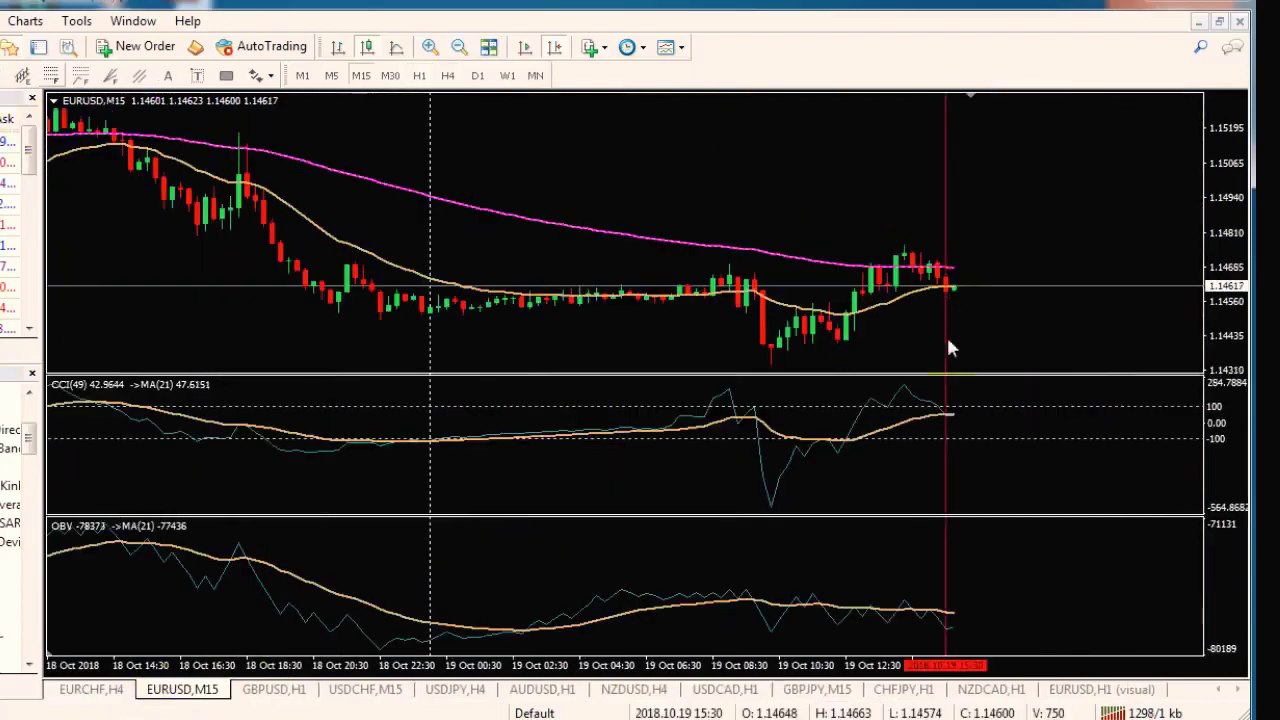
pyautogui.moveTo(952, 423)
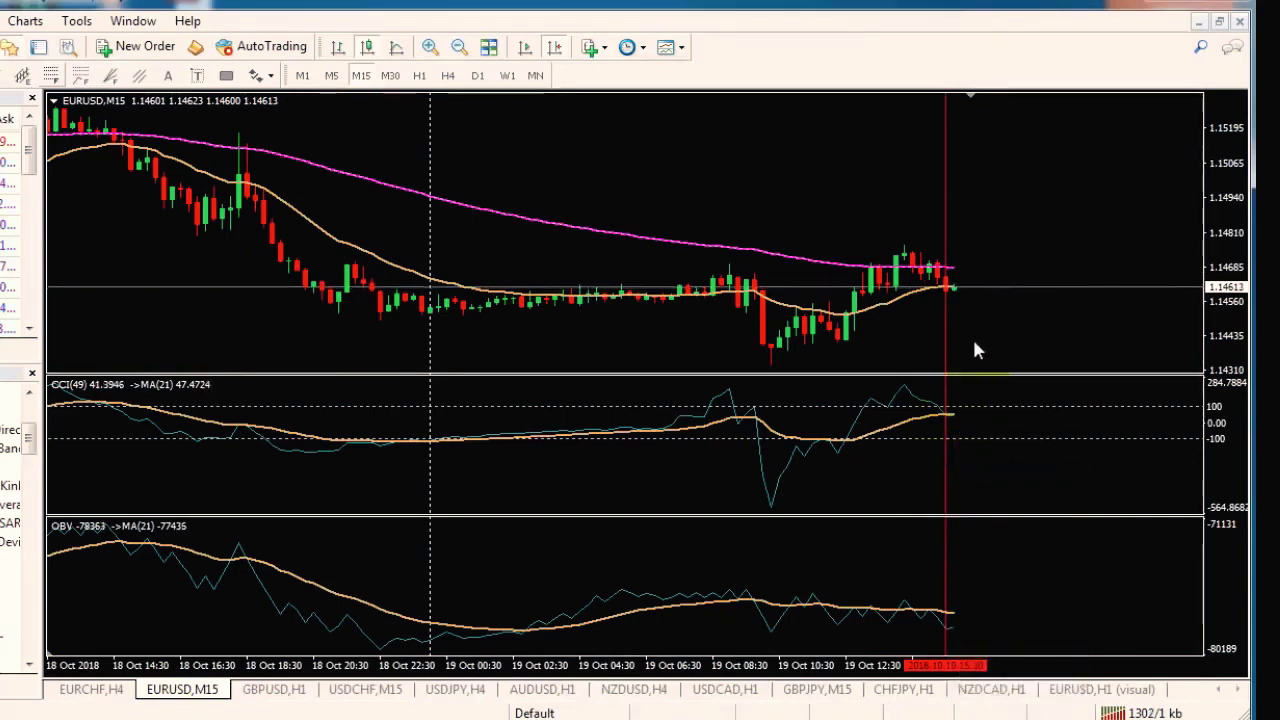
# Measure the upward move from the 15 October 10:00 buy entry on the EURUSD visual test chart.
pyautogui.click(1088, 695)
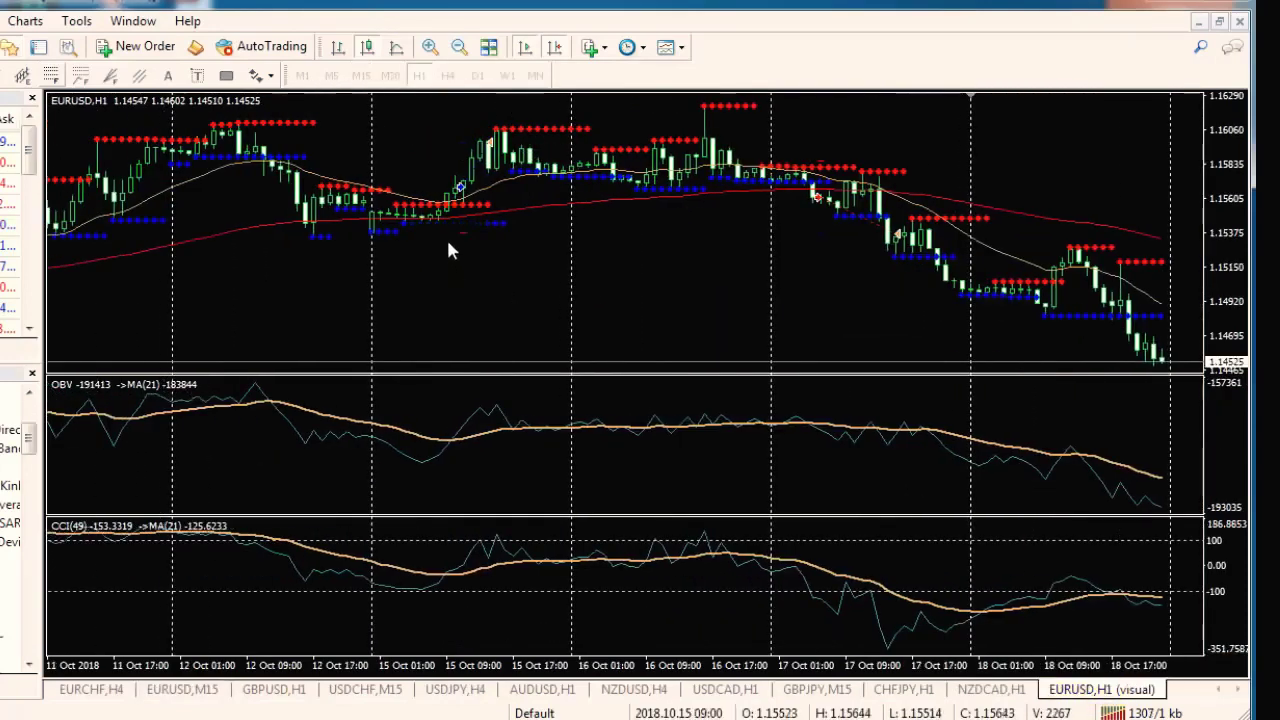
pyautogui.middleClick(456, 227)
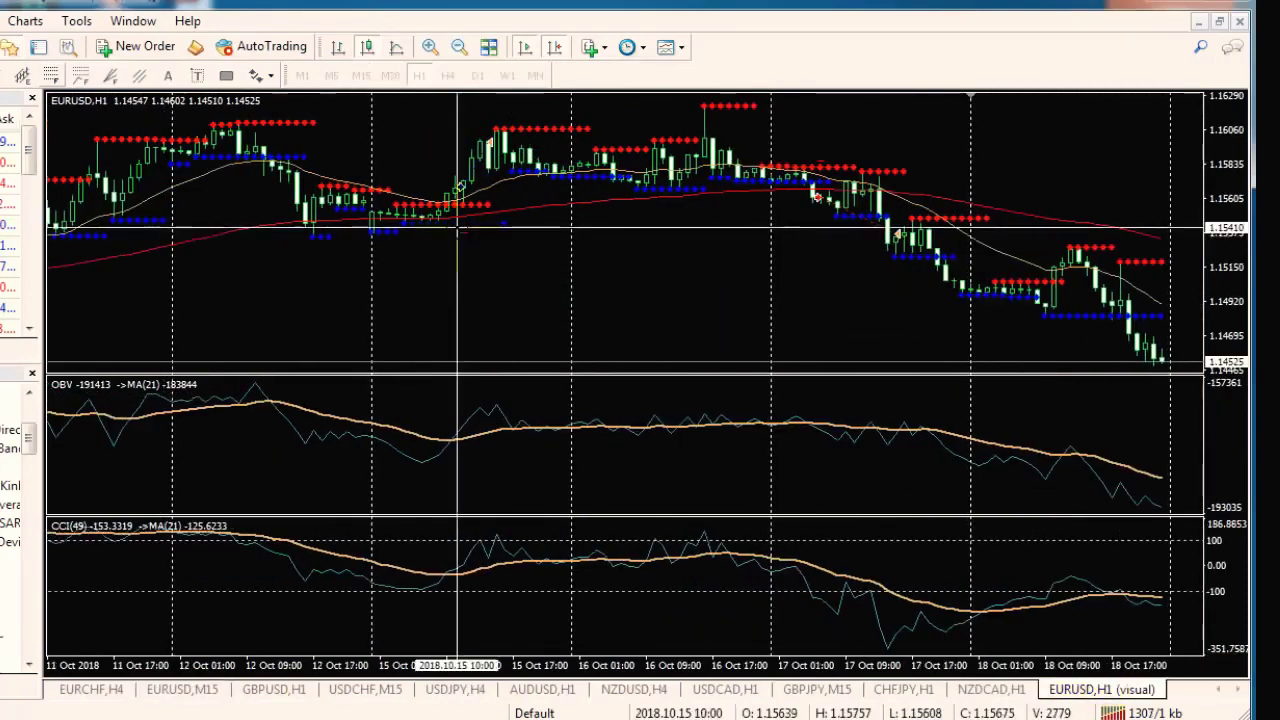
pyautogui.moveTo(458, 188)
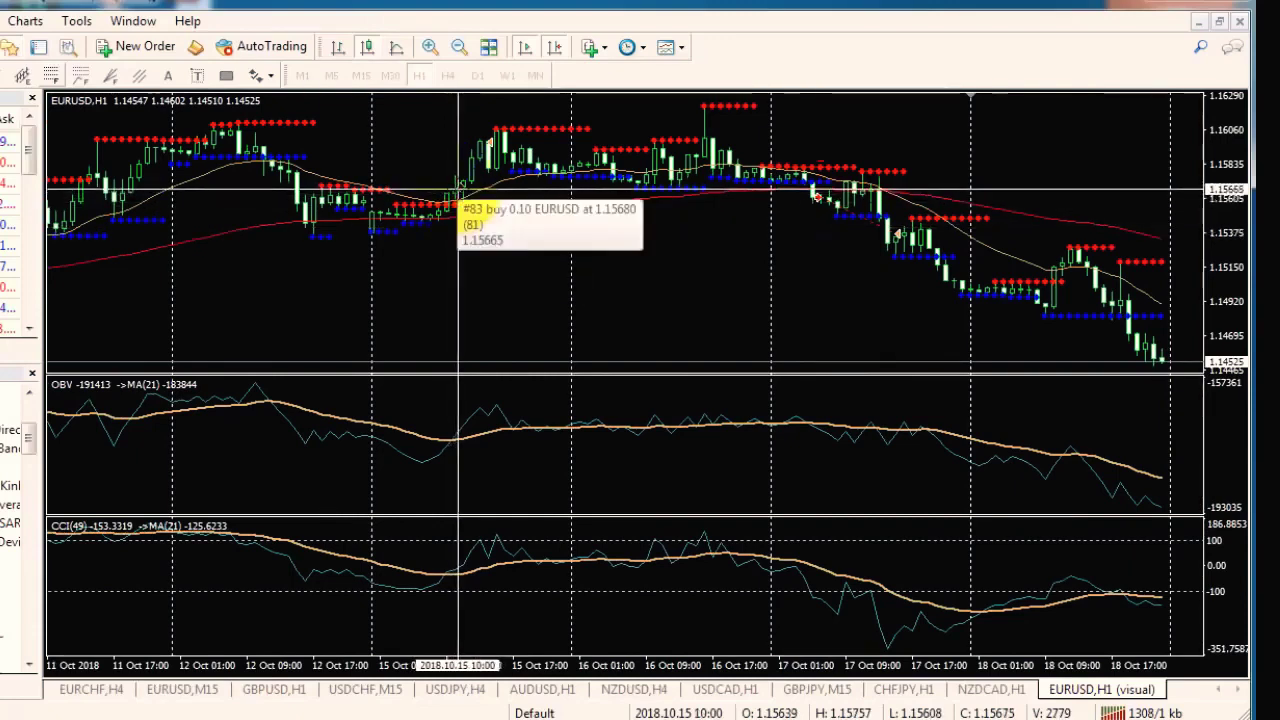
pyautogui.moveTo(458, 188); pyautogui.dragTo(472, 155)
# Measure the move from the 10 October 02:00 buy entry up to its exit on the EURUSD visual test chart.
pyautogui.moveTo(307, 285); pyautogui.dragTo(443, 318)
pyautogui.middleClick(279, 273)
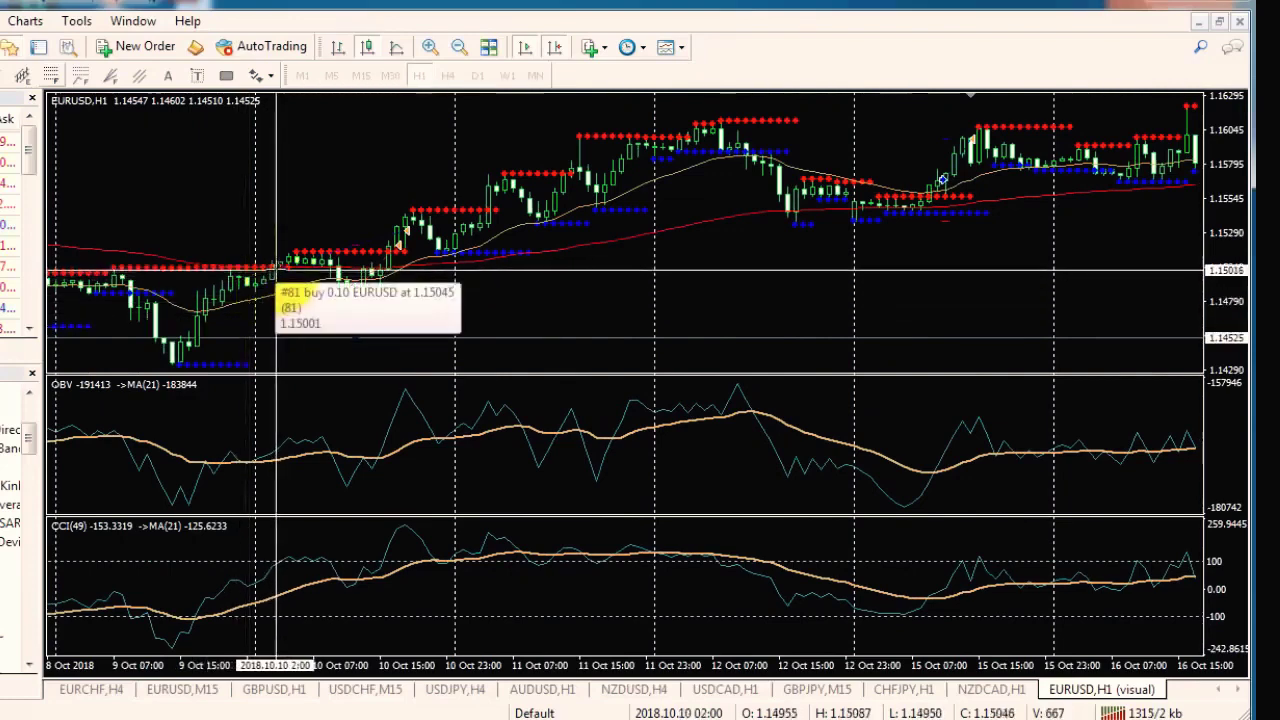
pyautogui.moveTo(279, 268); pyautogui.dragTo(405, 240)
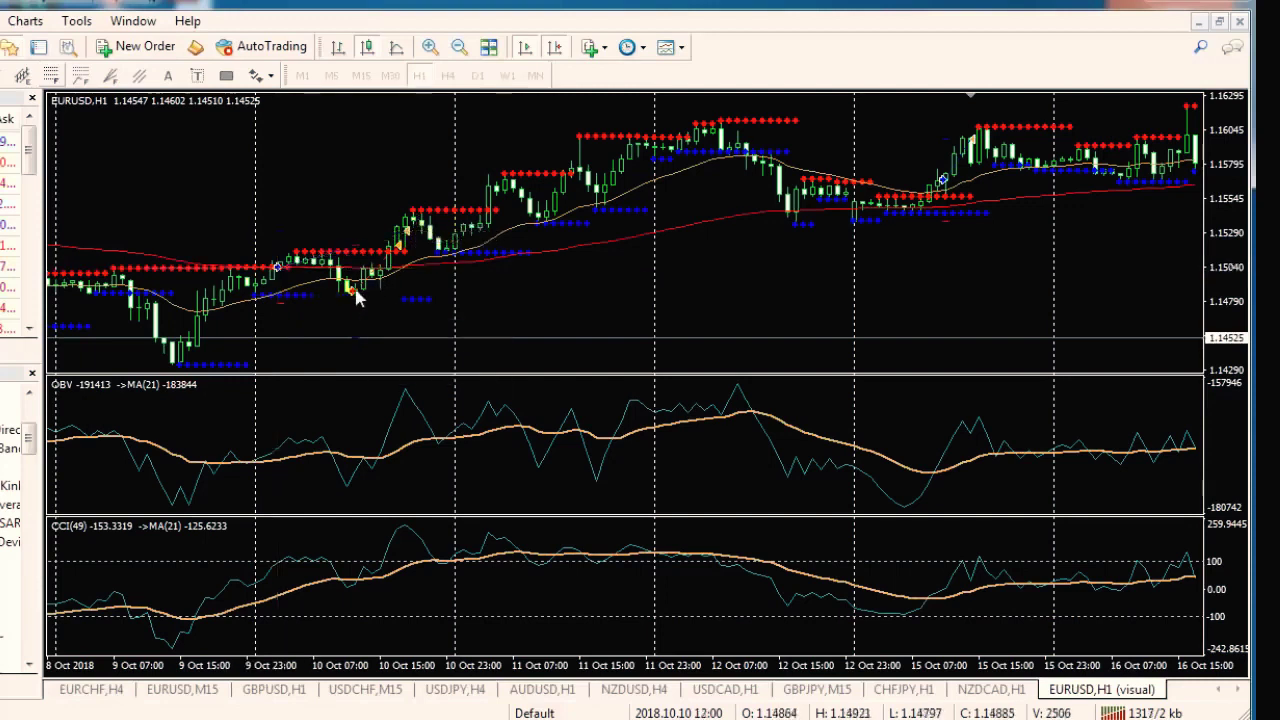
# Check the 10 October 11:00 candle near the sell entry, and enable chart shift on the visual test chart to review its latest trades.
pyautogui.middleClick(350, 306)
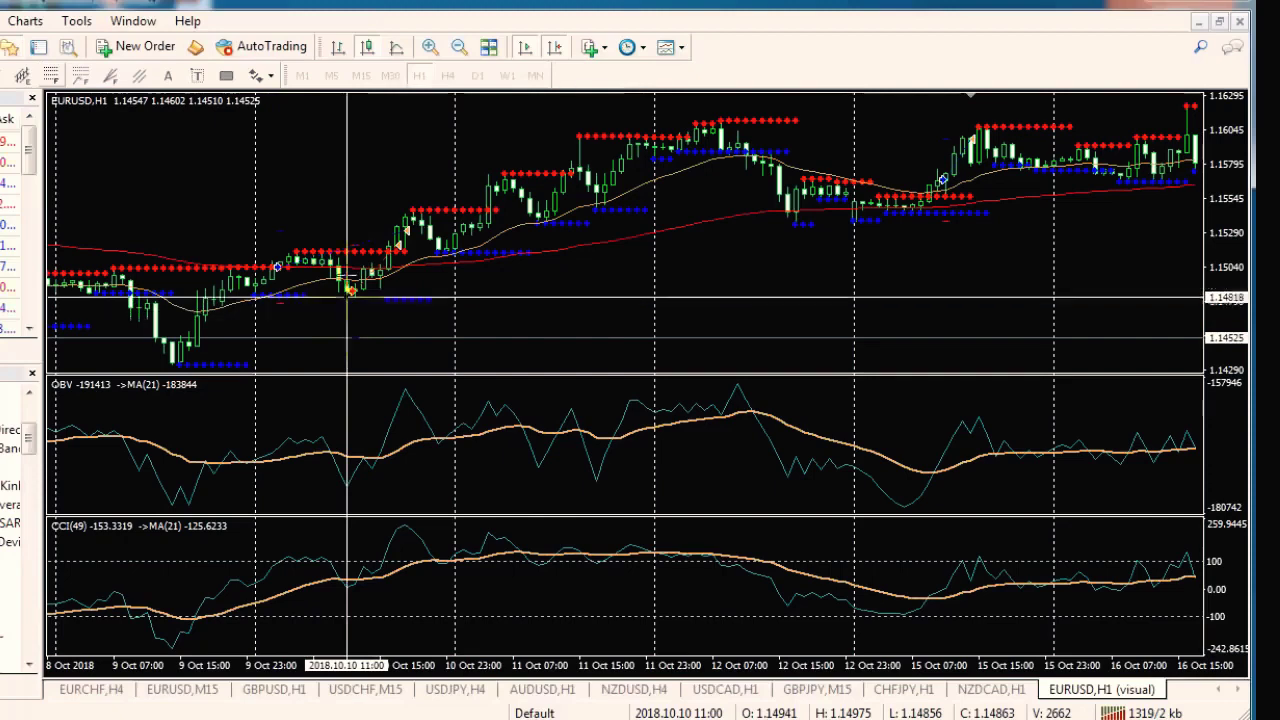
pyautogui.moveTo(398, 258)
pyautogui.mouseDown()
pyautogui.moveTo(355, 291)
pyautogui.moveTo(398, 250)
pyautogui.mouseUp()
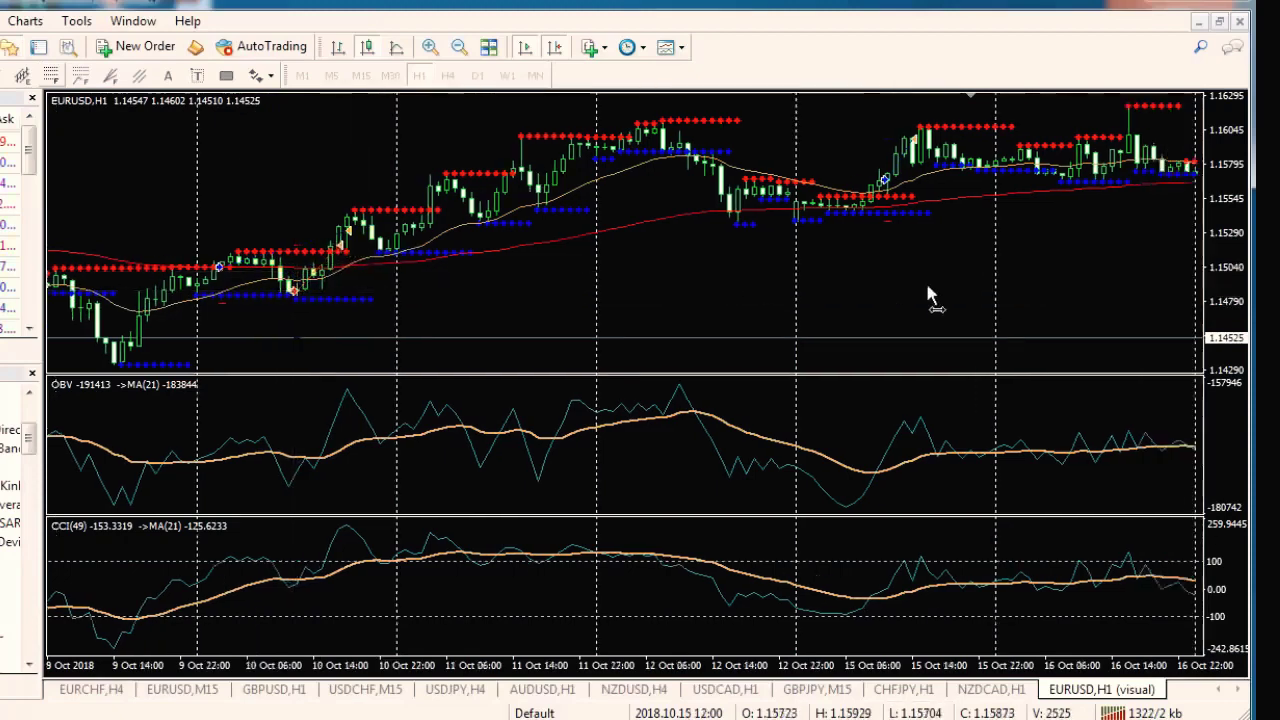
pyautogui.click(556, 52)
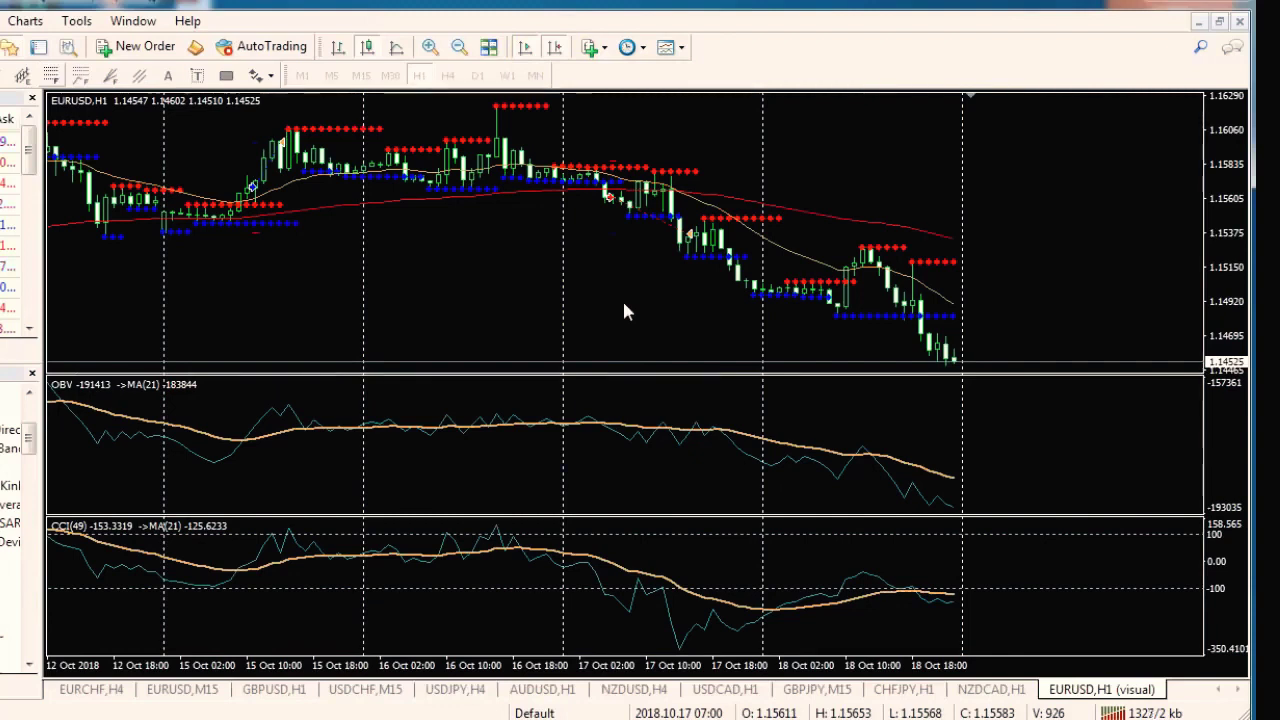
pyautogui.moveTo(646, 239)
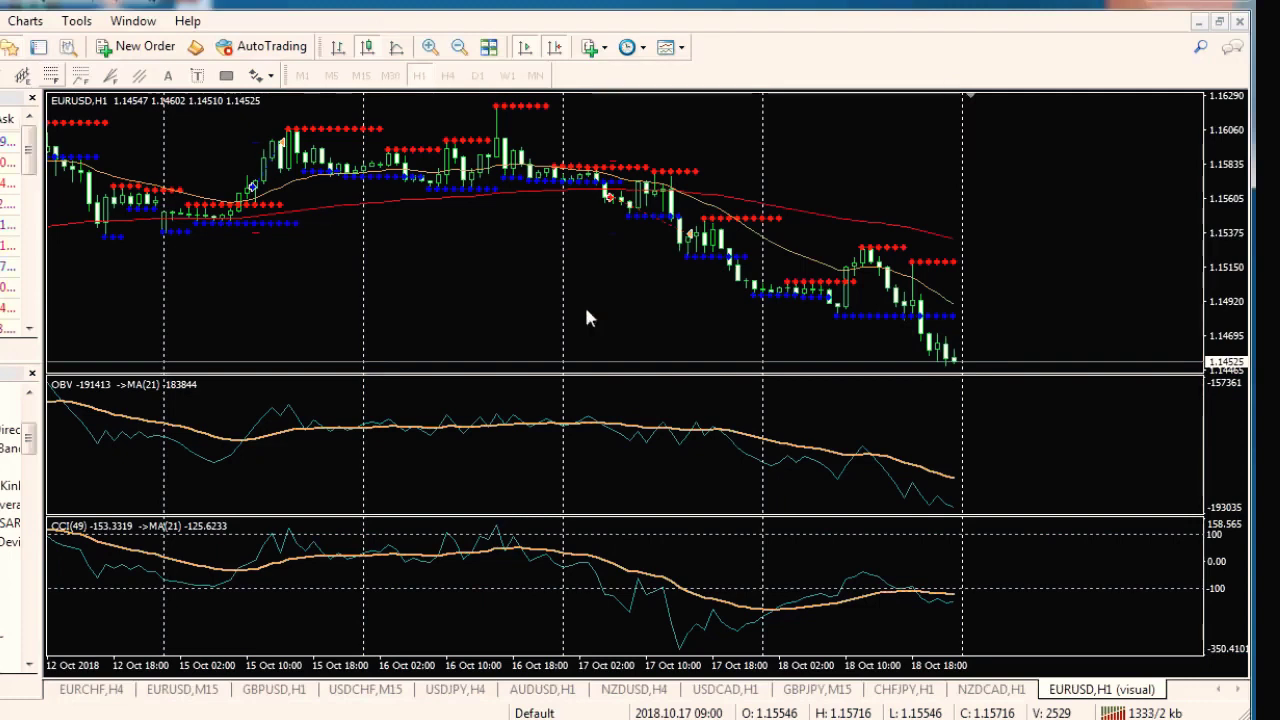
# Open the indicators list of the EURCHF dashboard chart and dismiss the GBPJPY D1 sell signal alert.
pyautogui.click(120, 687)
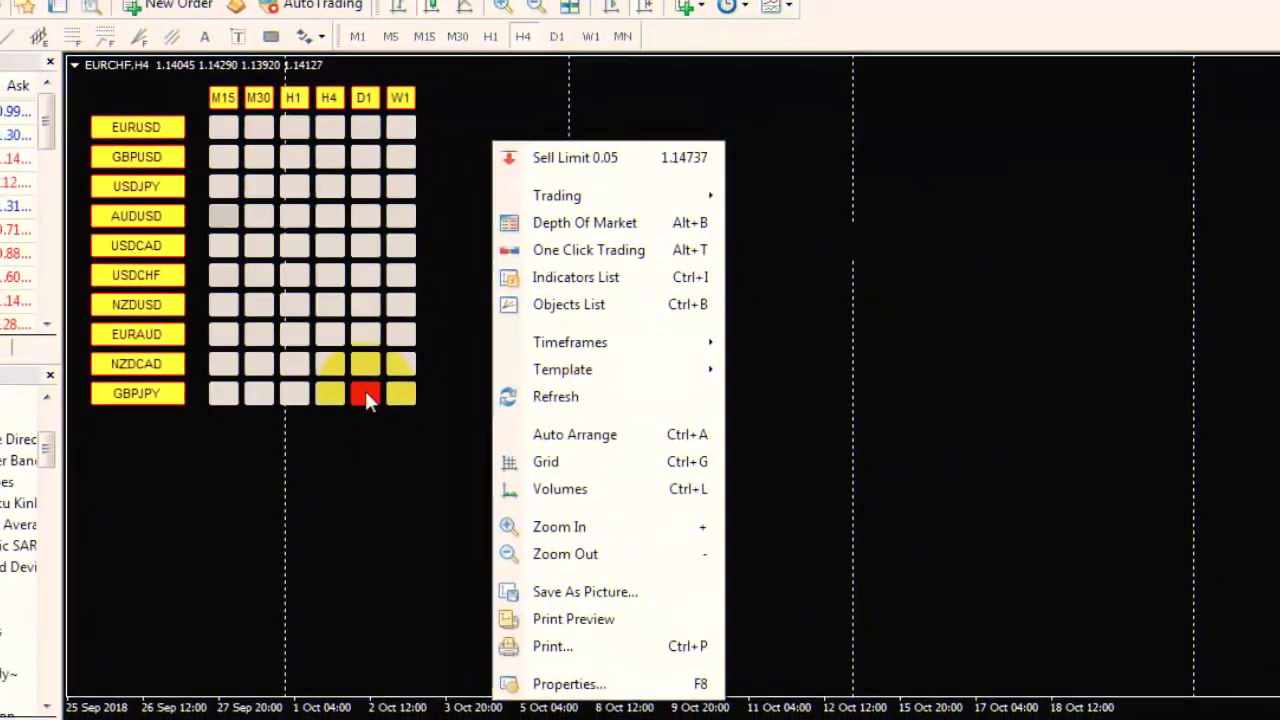
pyautogui.click(557, 277)
pyautogui.doubleClick(720, 187)
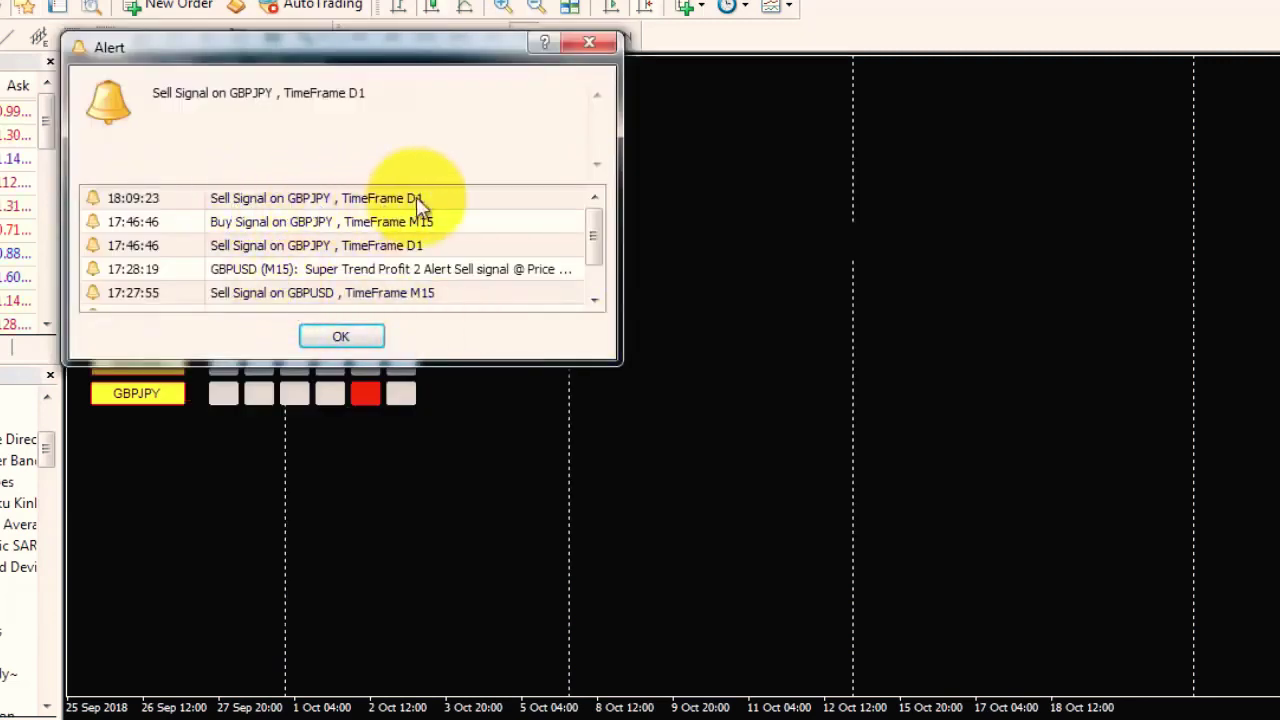
pyautogui.click(340, 336)
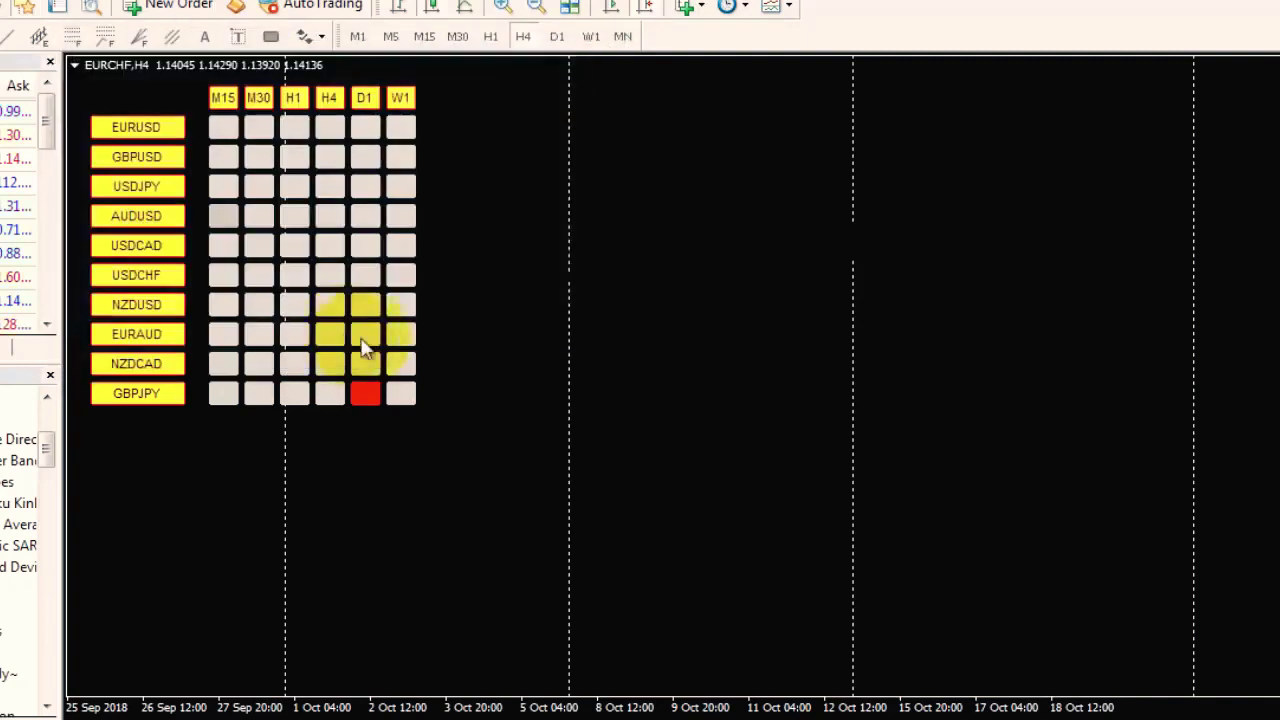
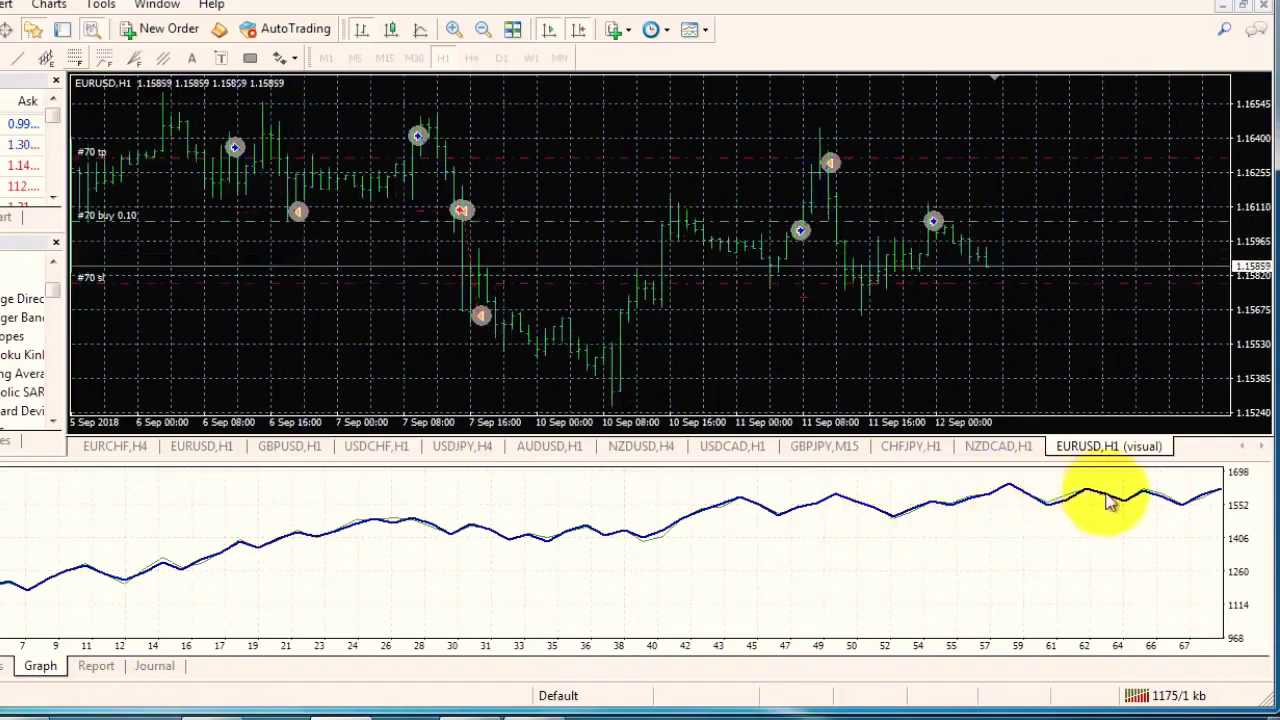
# Show the report of the EURUSD visual backtest in the Strategy Tester.
pyautogui.click(96, 667)
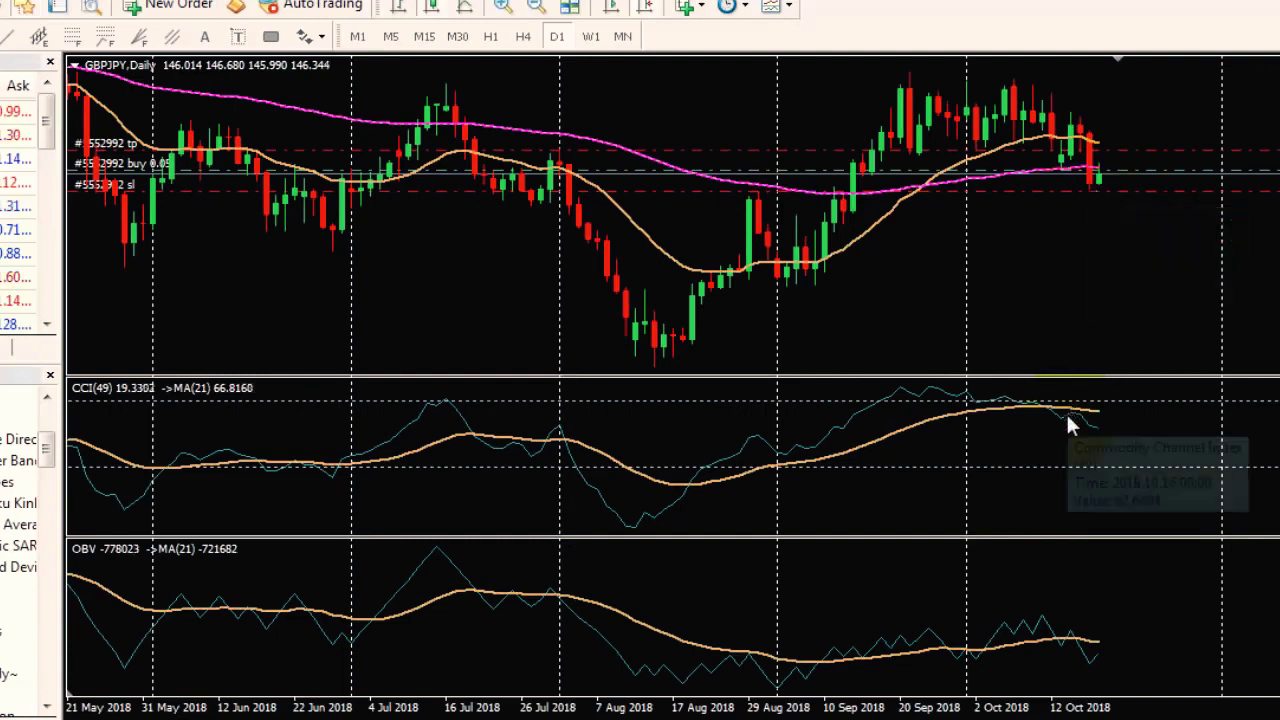
# Check the CCI and OBV crossings on the GBPJPY daily chart and measure from the 18 October candle up to the recent high.
pyautogui.moveTo(1070, 425)
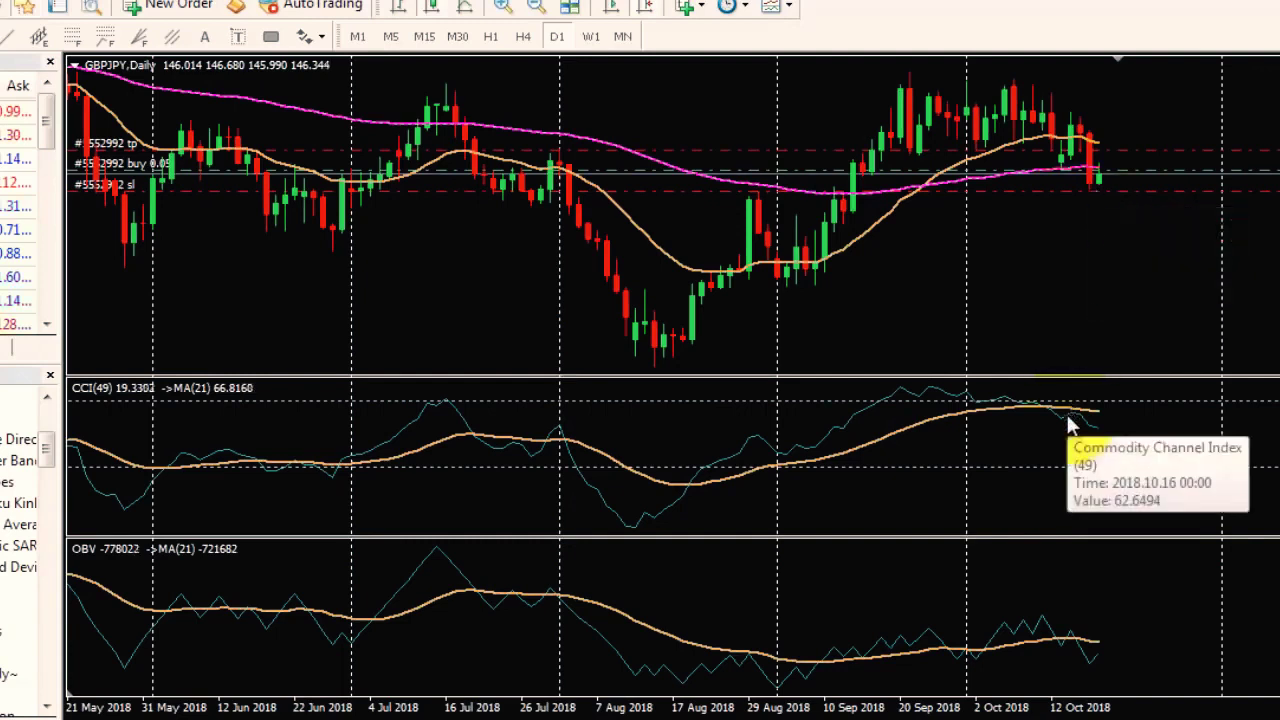
pyautogui.moveTo(1066, 633)
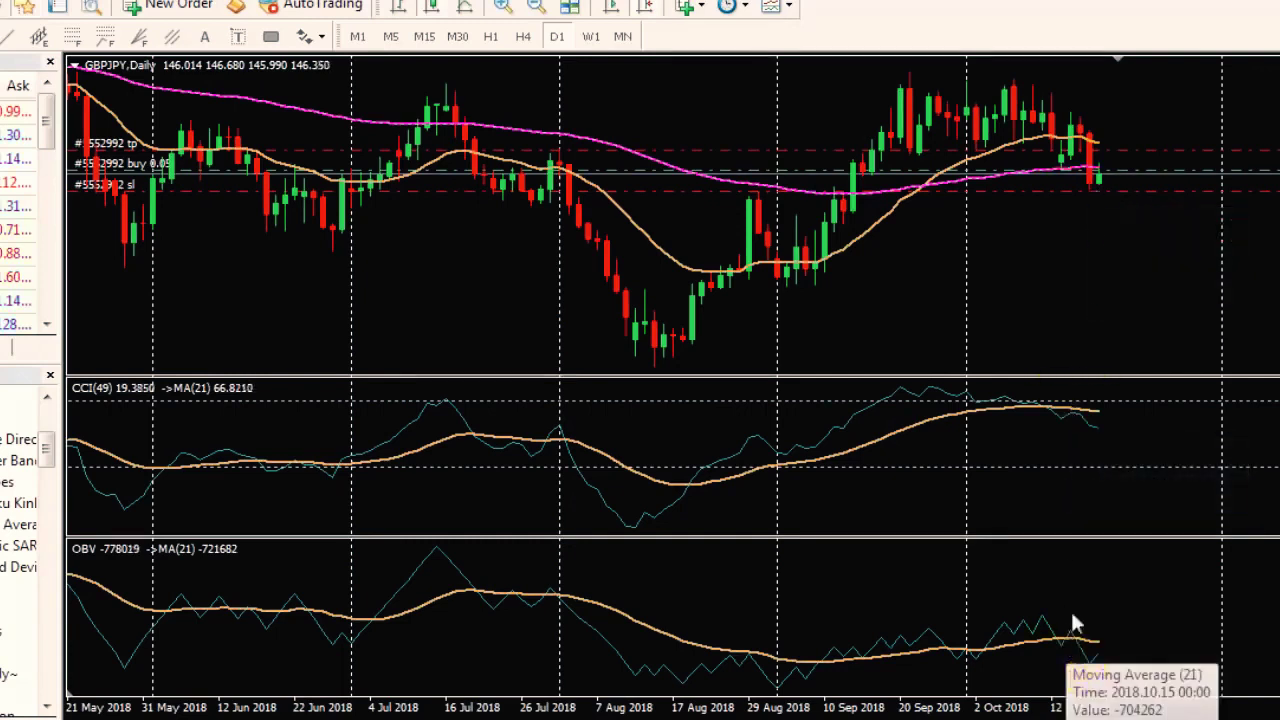
pyautogui.middleClick(1092, 193)
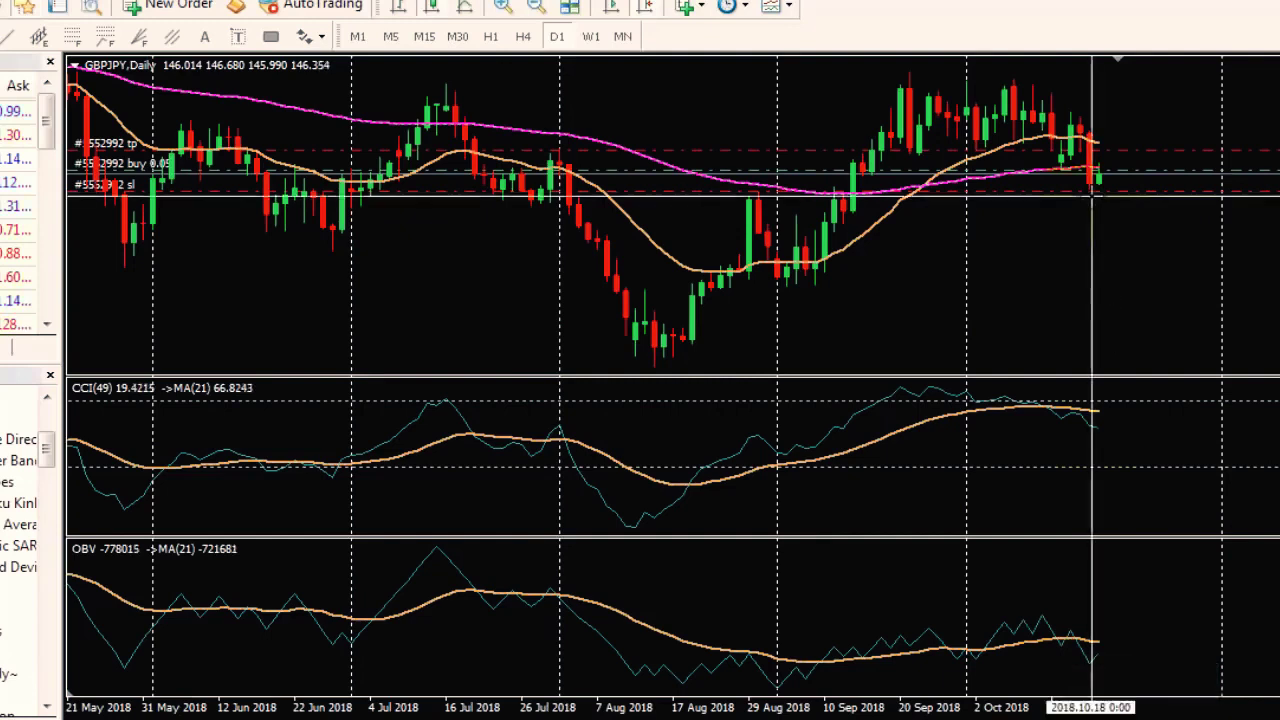
pyautogui.moveTo(1092, 193); pyautogui.dragTo(1042, 73)
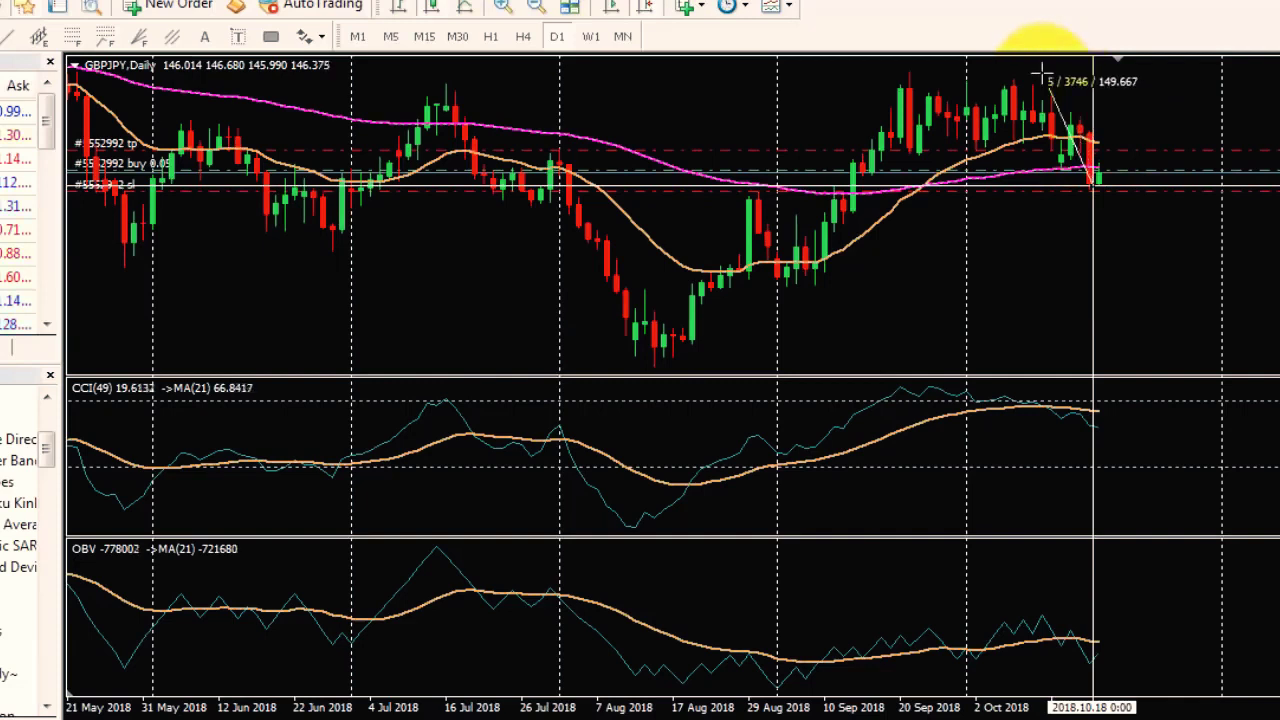
pyautogui.moveTo(1042, 73); pyautogui.dragTo(1138, 296)
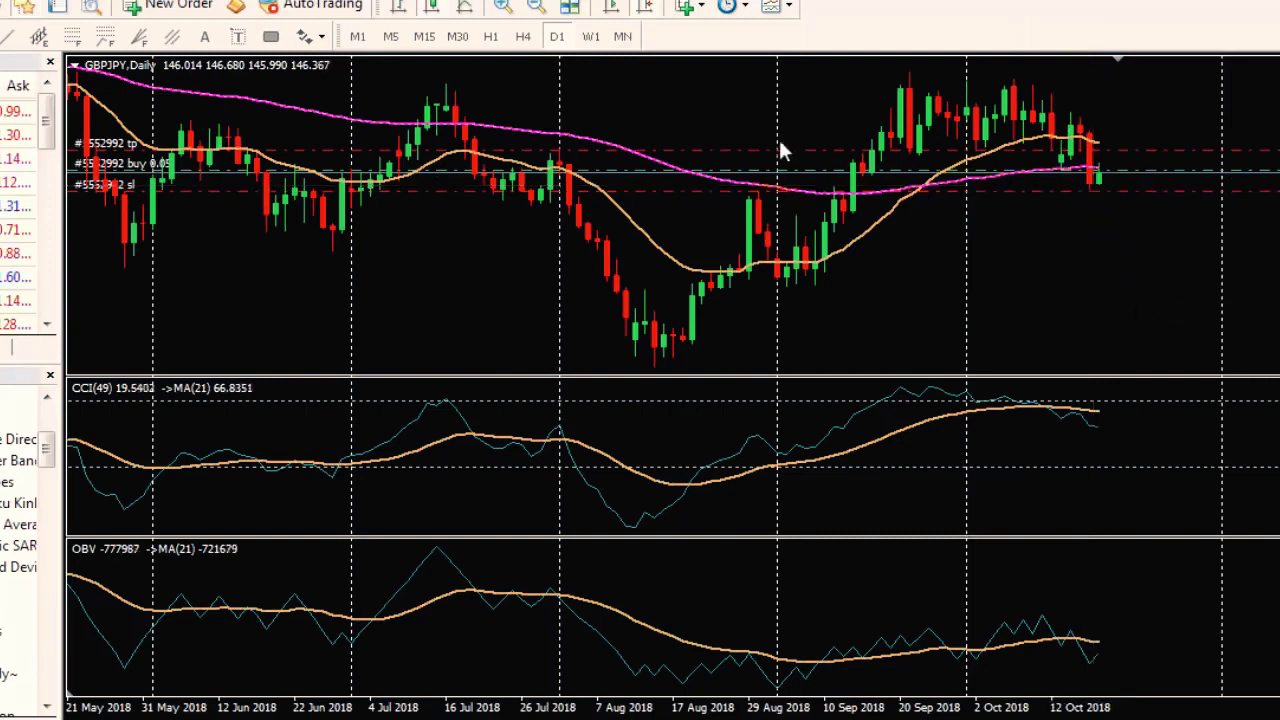
# Set the GBPJPY chart to M15, inspect its 19 October 14:15 candle and return to the EURCHF dashboard chart.
pyautogui.click(424, 36)
pyautogui.press('End')
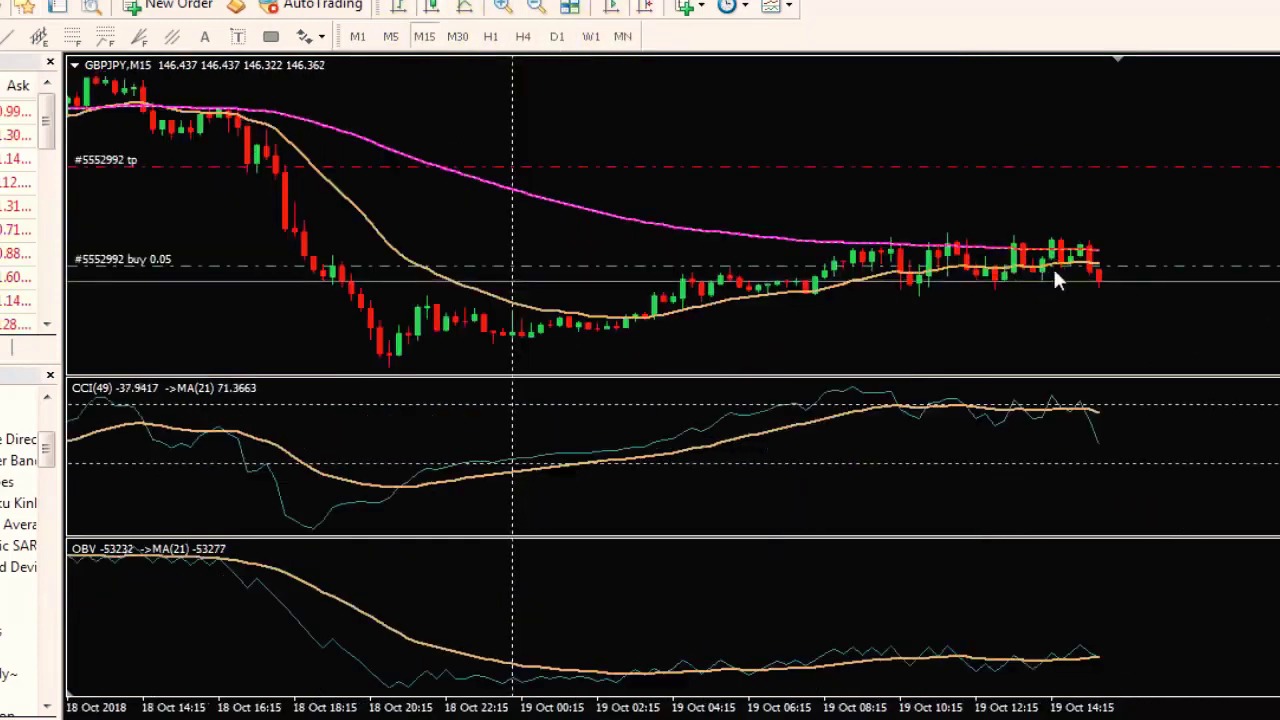
pyautogui.middleClick(1053, 267)
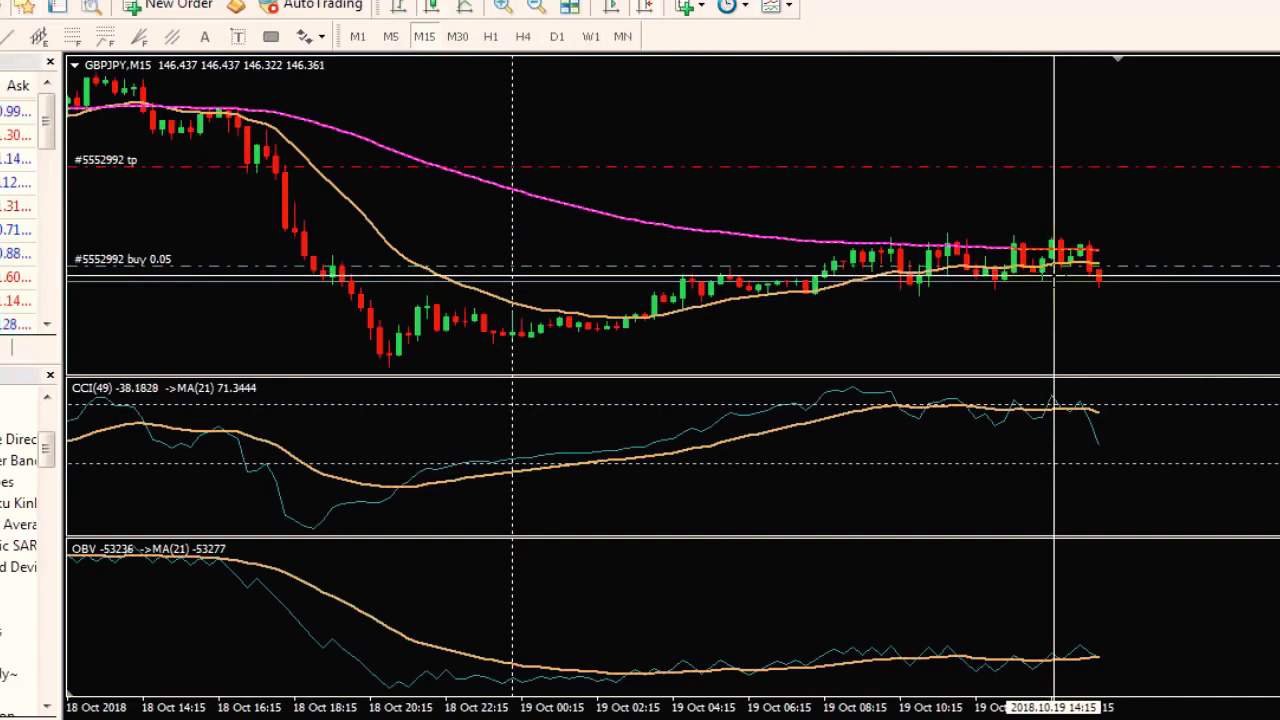
pyautogui.click(1053, 278)
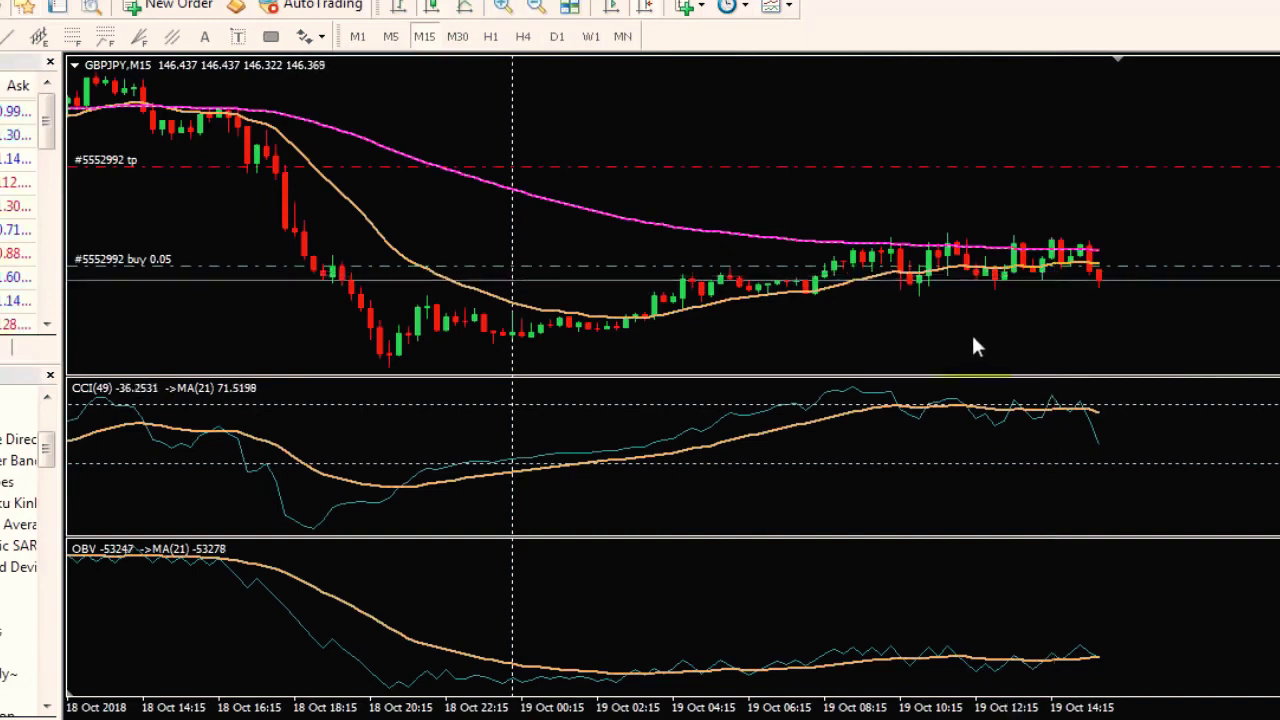
pyautogui.click(75, 710)
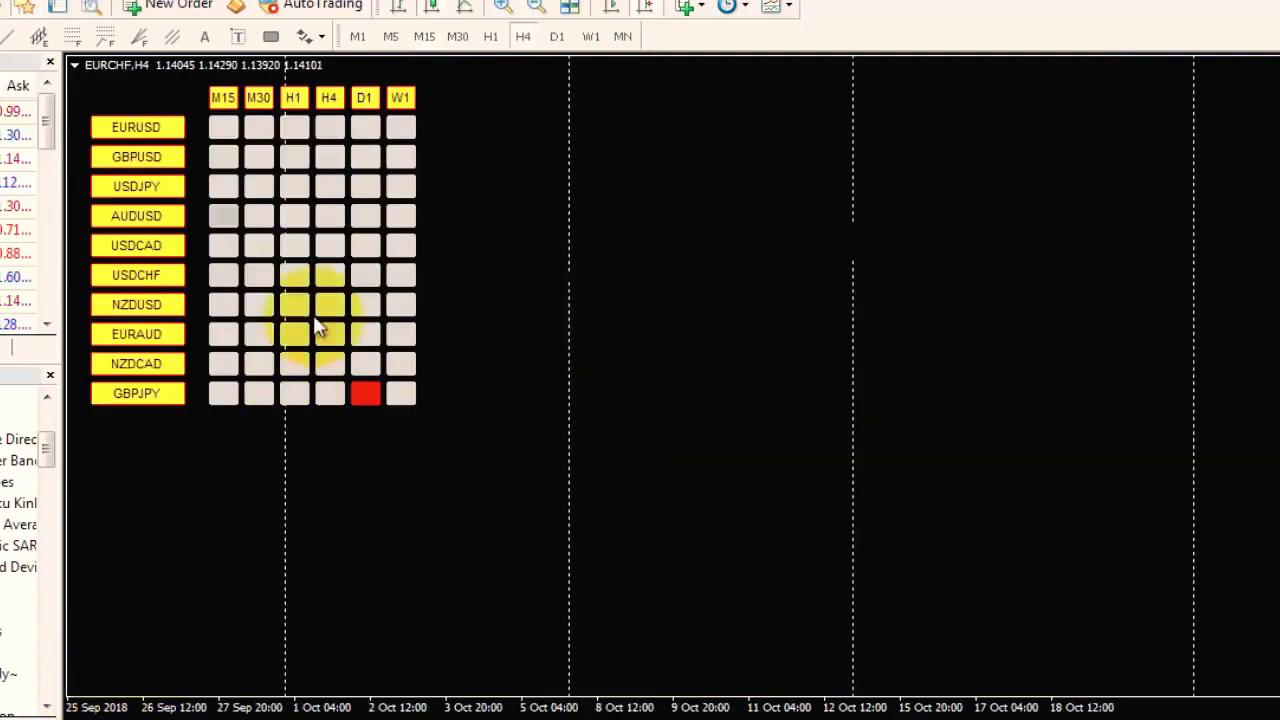